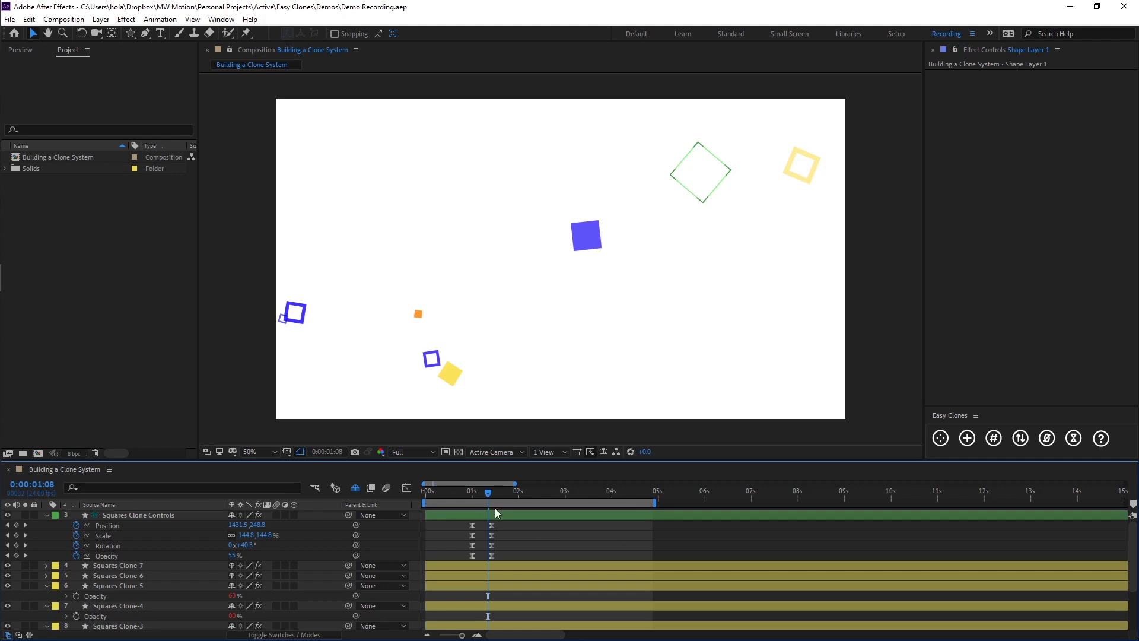
Preview the clone animation from the start, set the work-area end at 0:00:02:09, and replay it
{"action": "left_click_drag", "start_coordinate": [487, 493], "coordinate": [432, 491]}
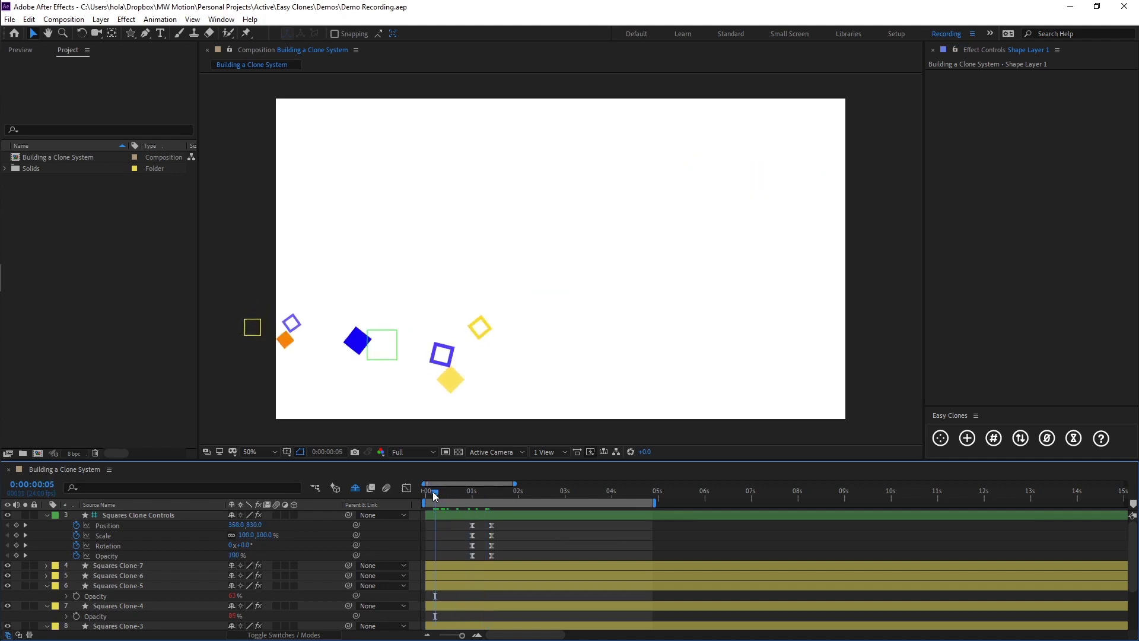
{"action": "key", "text": "space"}
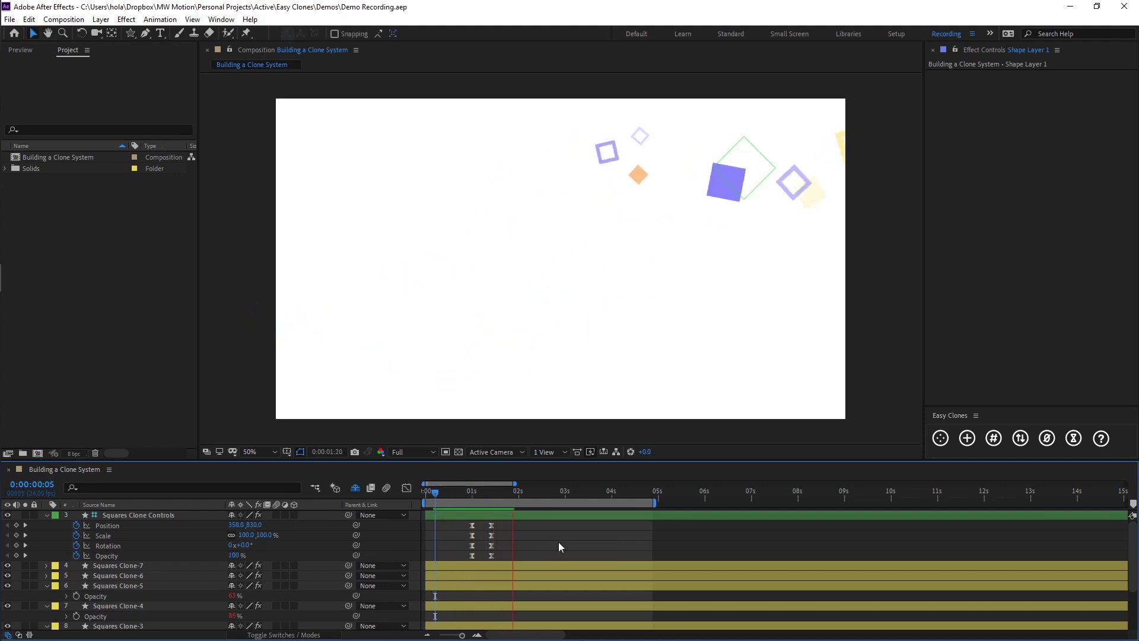
{"action": "key", "text": "space"}
{"action": "key", "text": "n"}
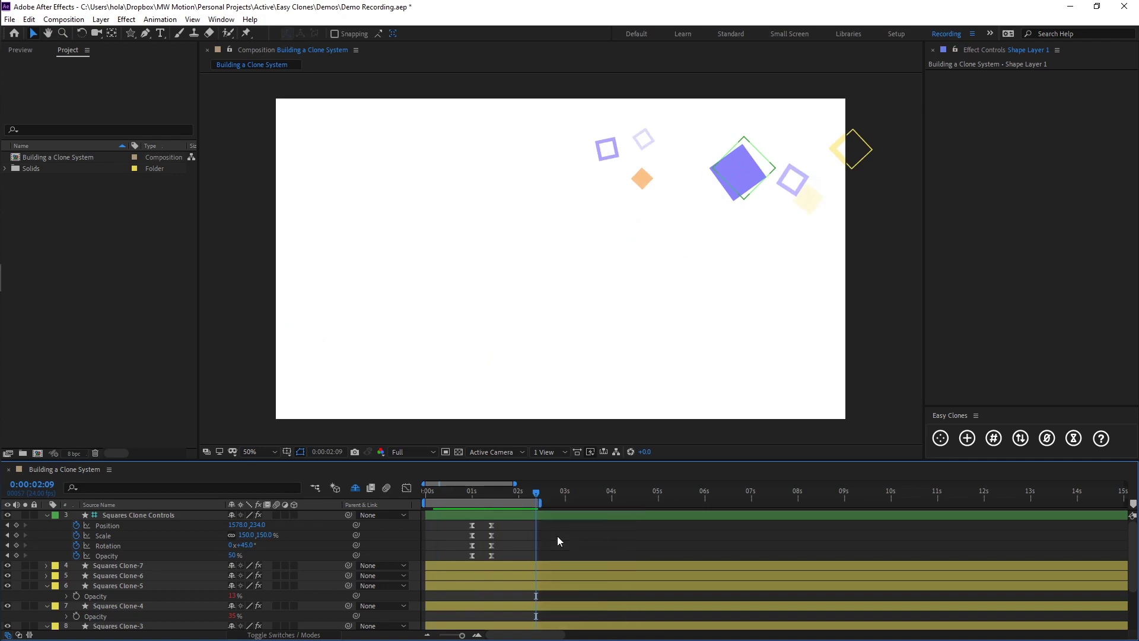
{"action": "key", "text": "space"}
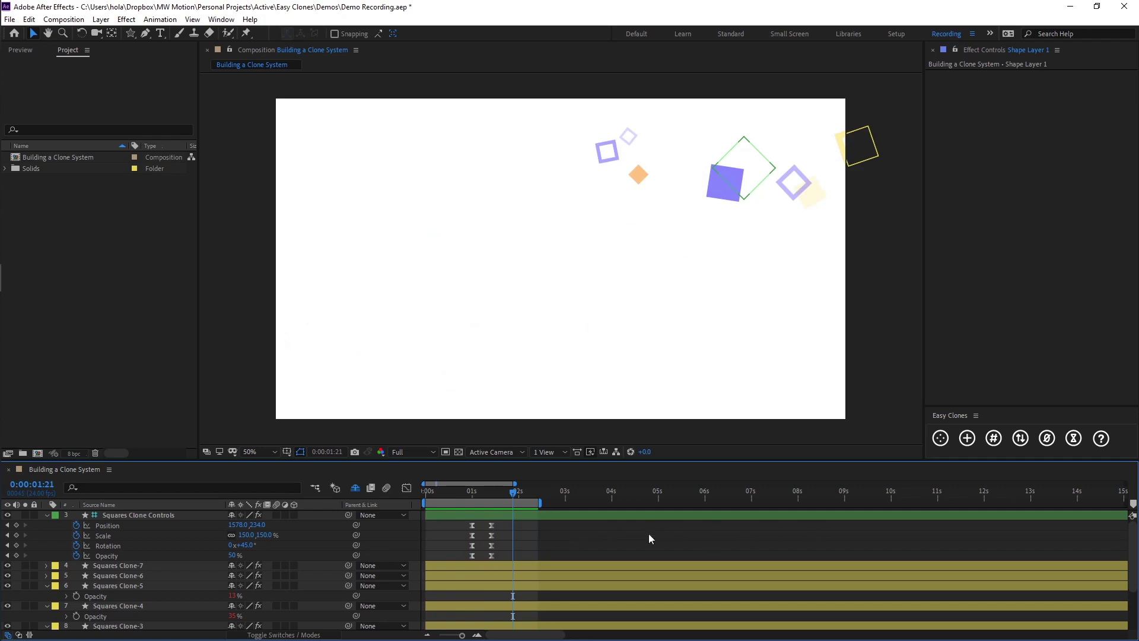
Reveal the shy circle and triangle layers, select Shape Layers 1 and 2, and choose Easy Clones Add
{"action": "left_click", "coordinate": [356, 489]}
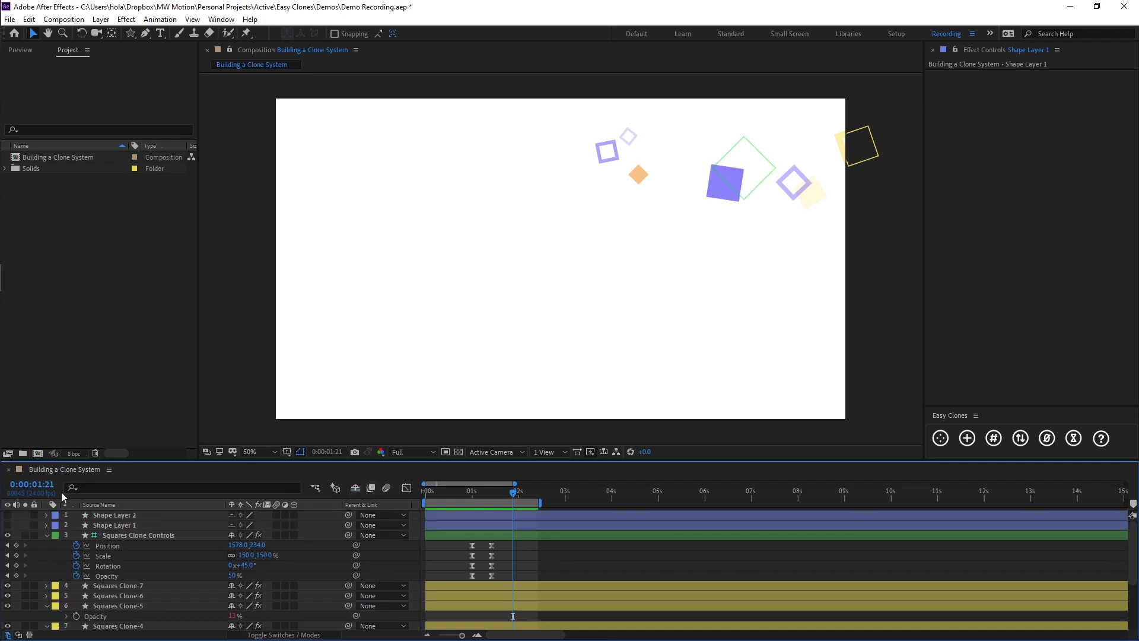
{"action": "left_click", "coordinate": [8, 524]}
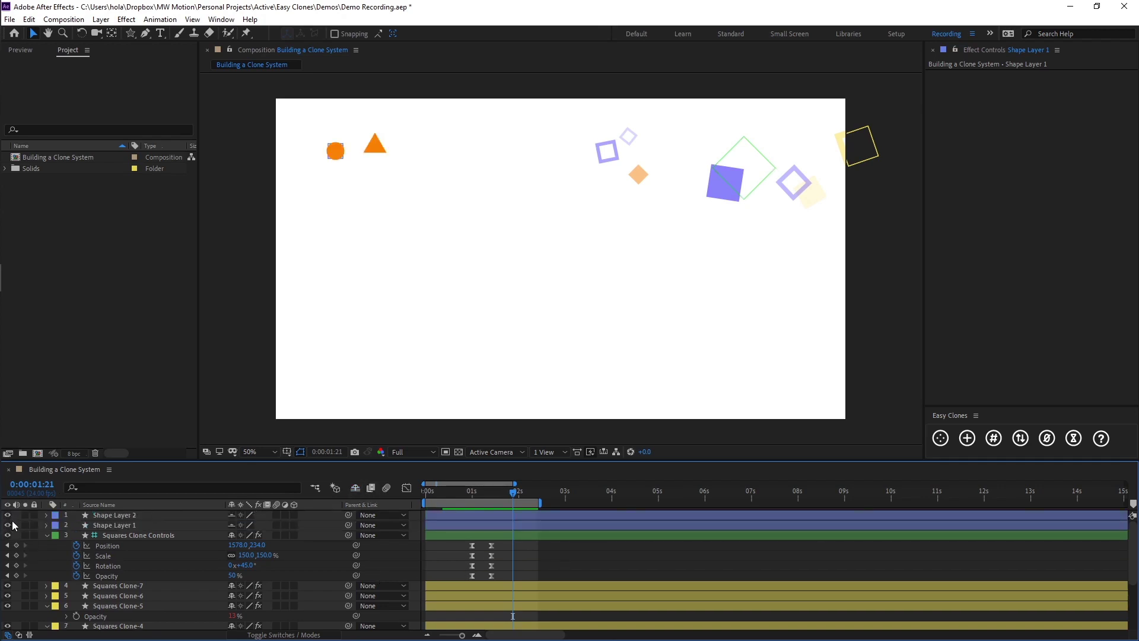
{"action": "left_click", "coordinate": [113, 526]}
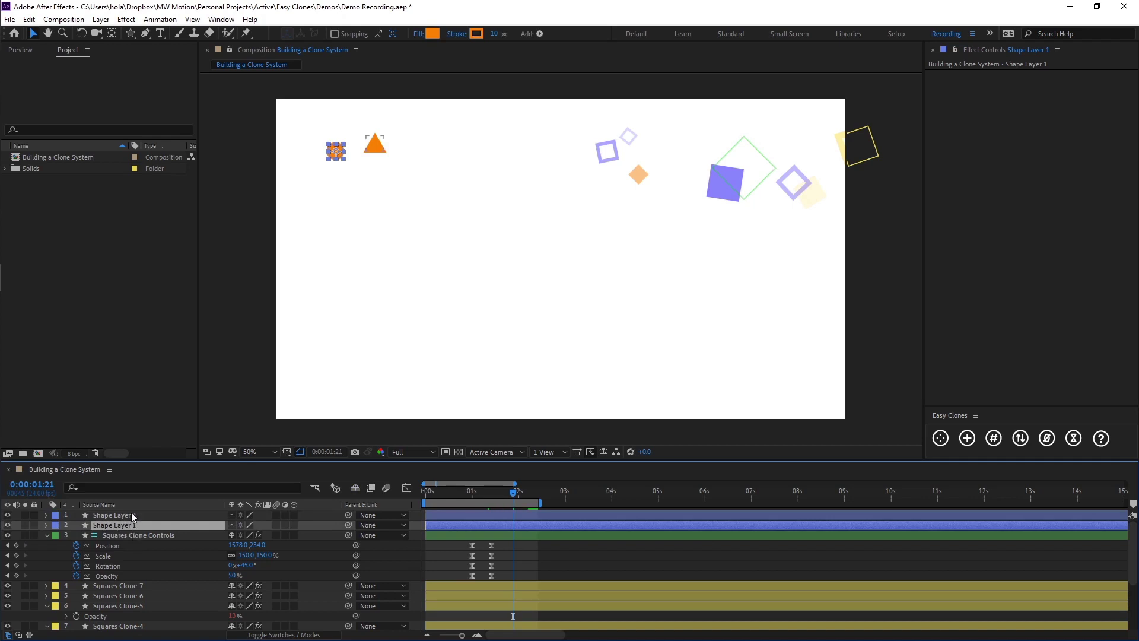
{"action": "left_click", "coordinate": [134, 515], "text": "shift"}
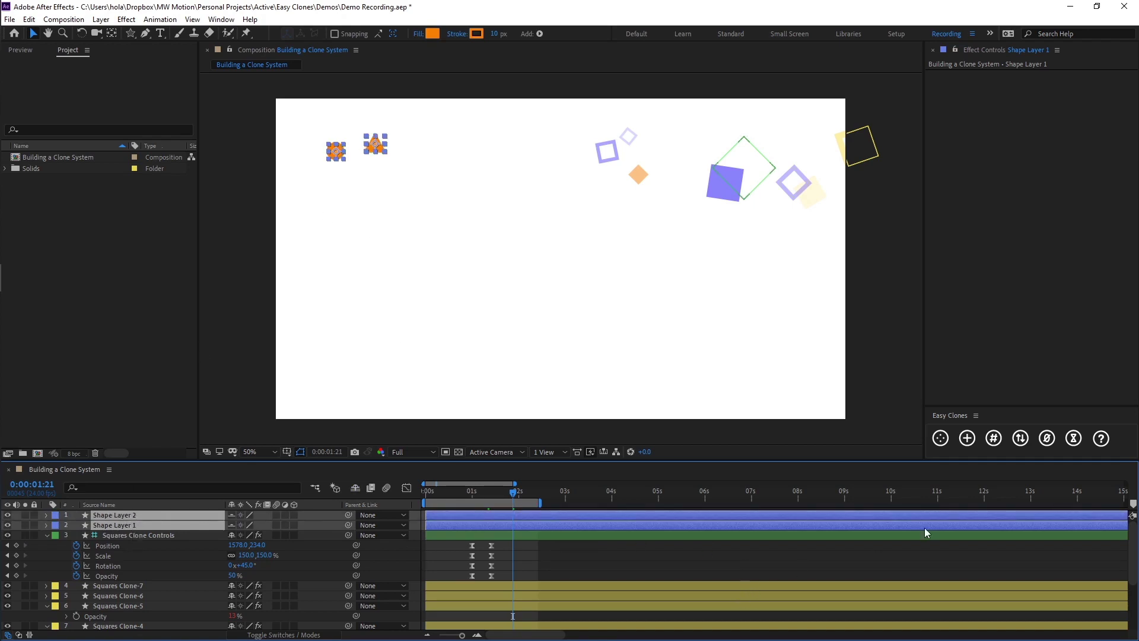
{"action": "left_click", "coordinate": [965, 437]}
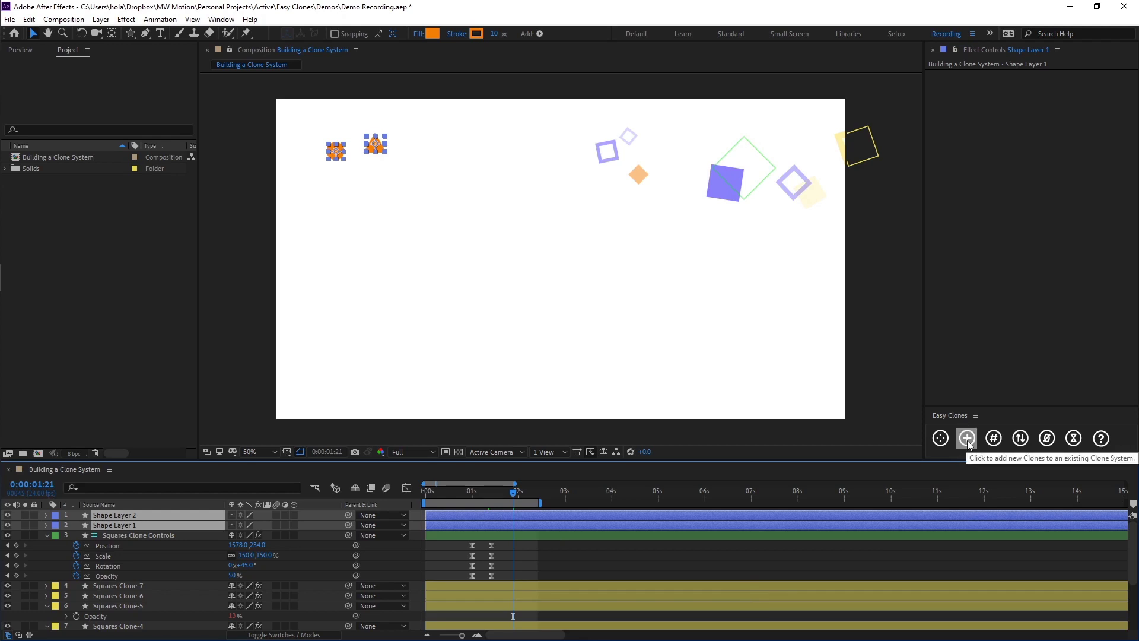
{"action": "left_click", "coordinate": [967, 438]}
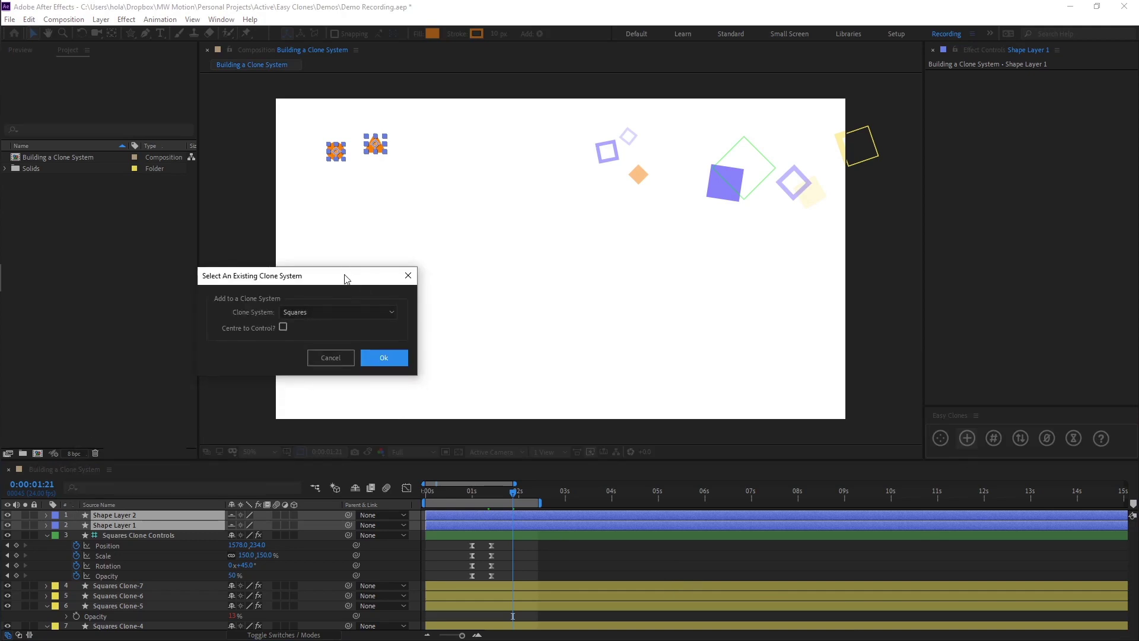
Add both shapes to the Squares clone system with Centre to Control? ticked
{"action": "mouse_move", "coordinate": [344, 275]}
{"action": "left_mouse_down"}
{"action": "mouse_move", "coordinate": [326, 235]}
{"action": "mouse_move", "coordinate": [302, 238]}
{"action": "left_mouse_up"}
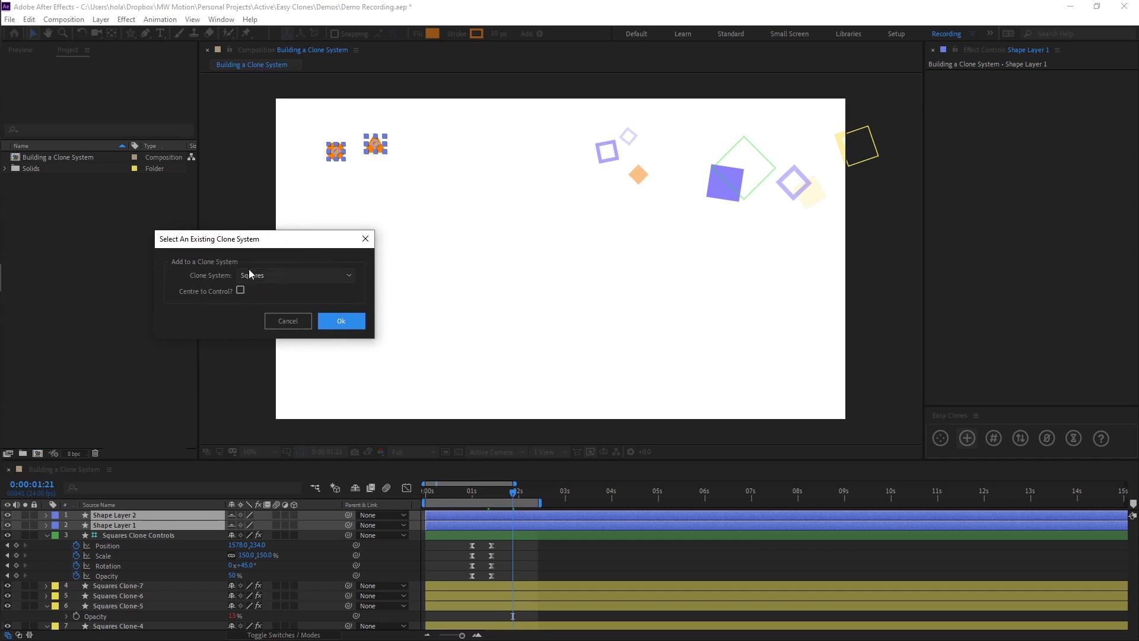
{"action": "left_click", "coordinate": [324, 275]}
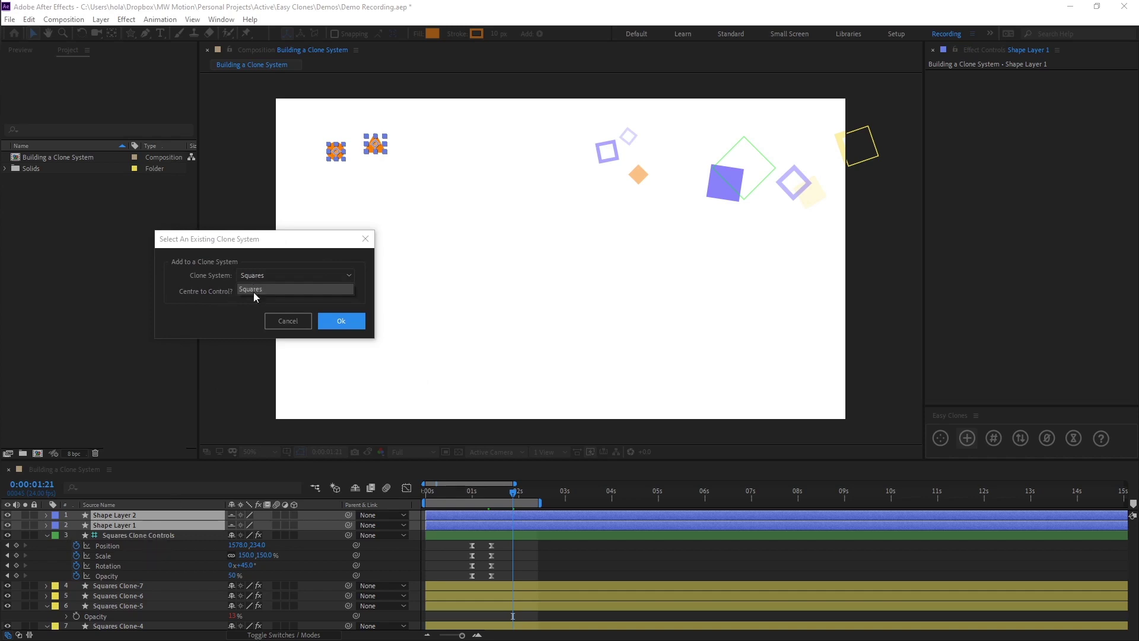
{"action": "left_click", "coordinate": [229, 309]}
{"action": "left_click", "coordinate": [282, 275]}
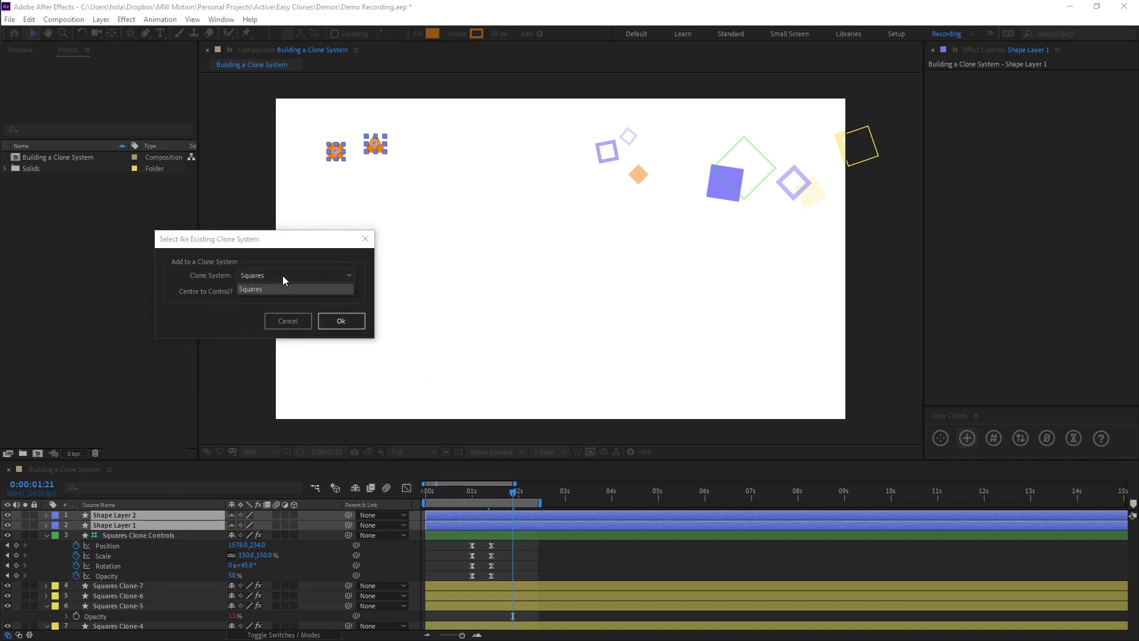
{"action": "left_click", "coordinate": [230, 315]}
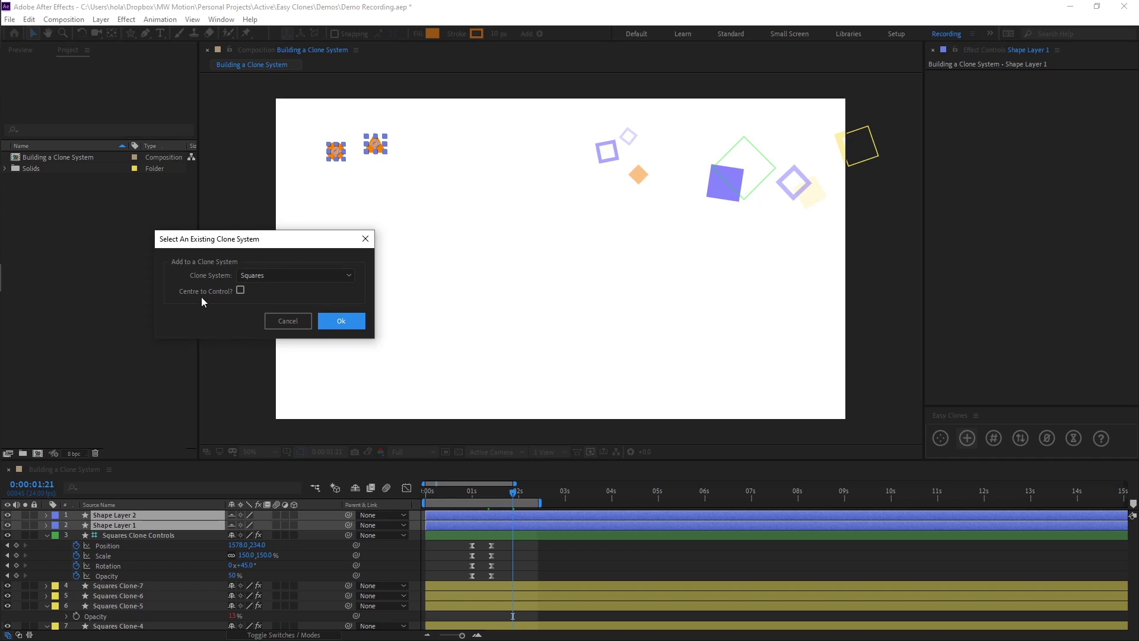
{"action": "left_click", "coordinate": [240, 291]}
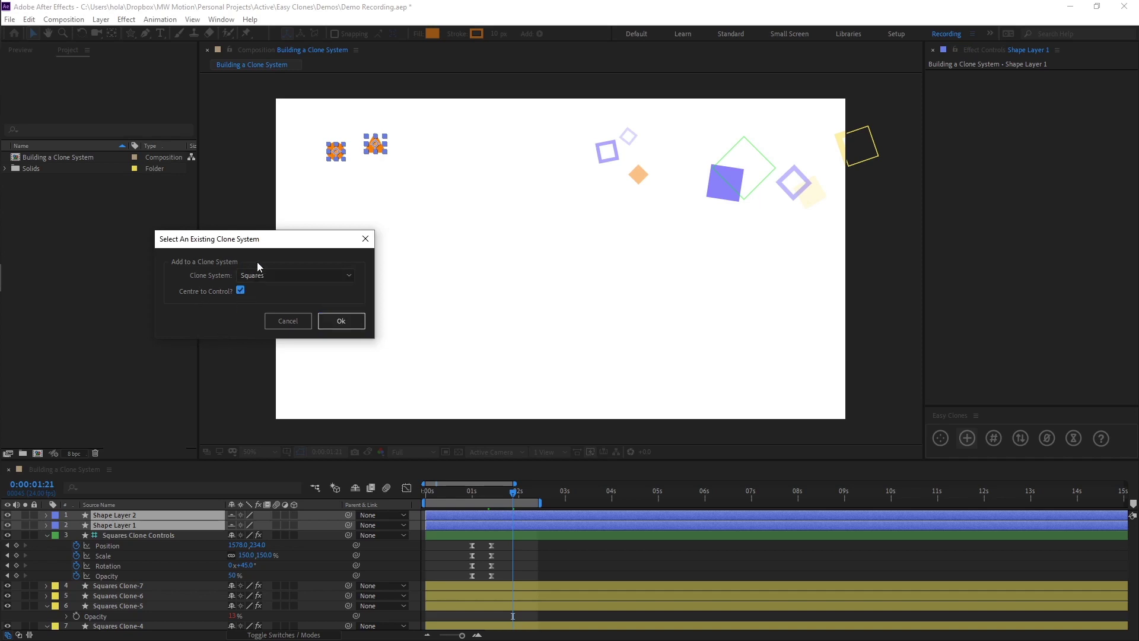
{"action": "left_click", "coordinate": [332, 323]}
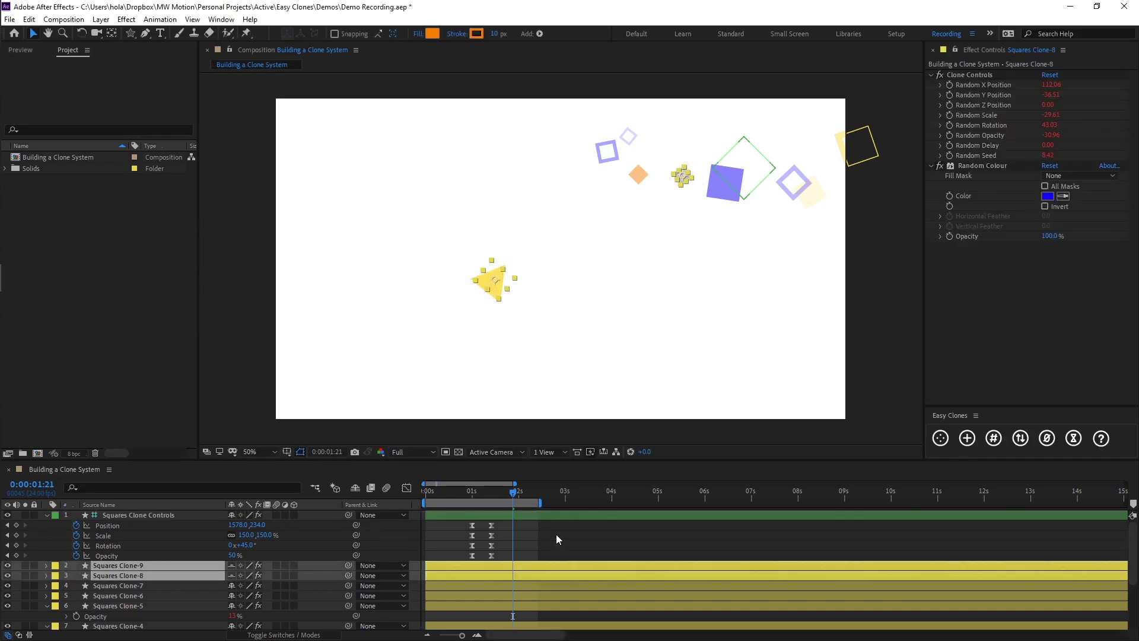
Scrub back to about 0:00:00:13 and pick out the yellow triangle clone in the composition
{"action": "left_click", "coordinate": [557, 537]}
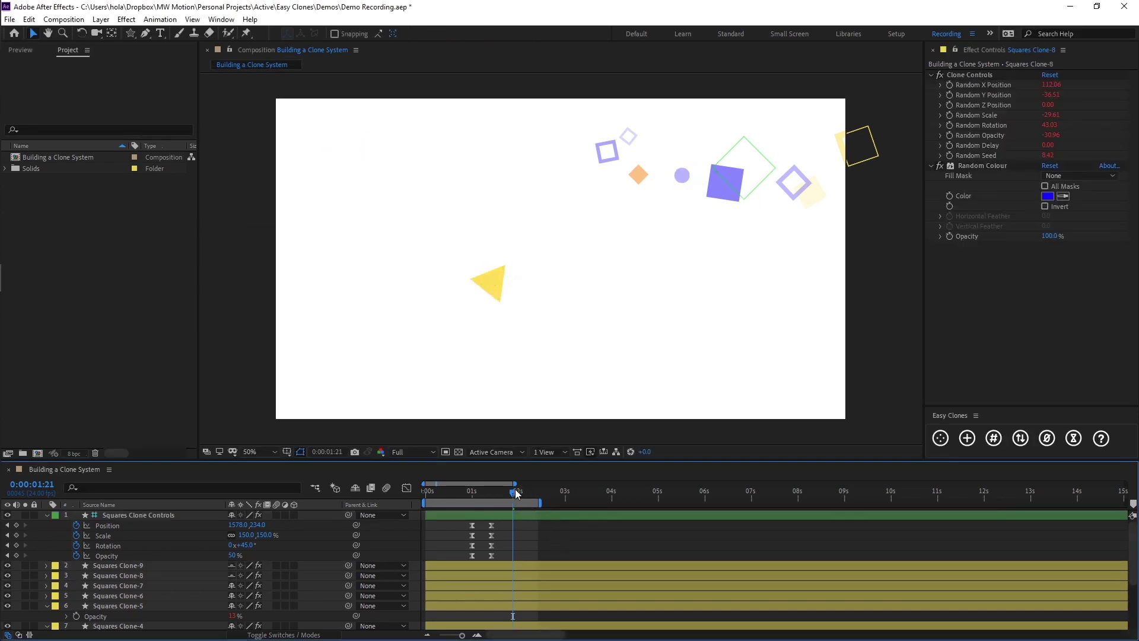
{"action": "left_click_drag", "start_coordinate": [515, 494], "coordinate": [453, 485]}
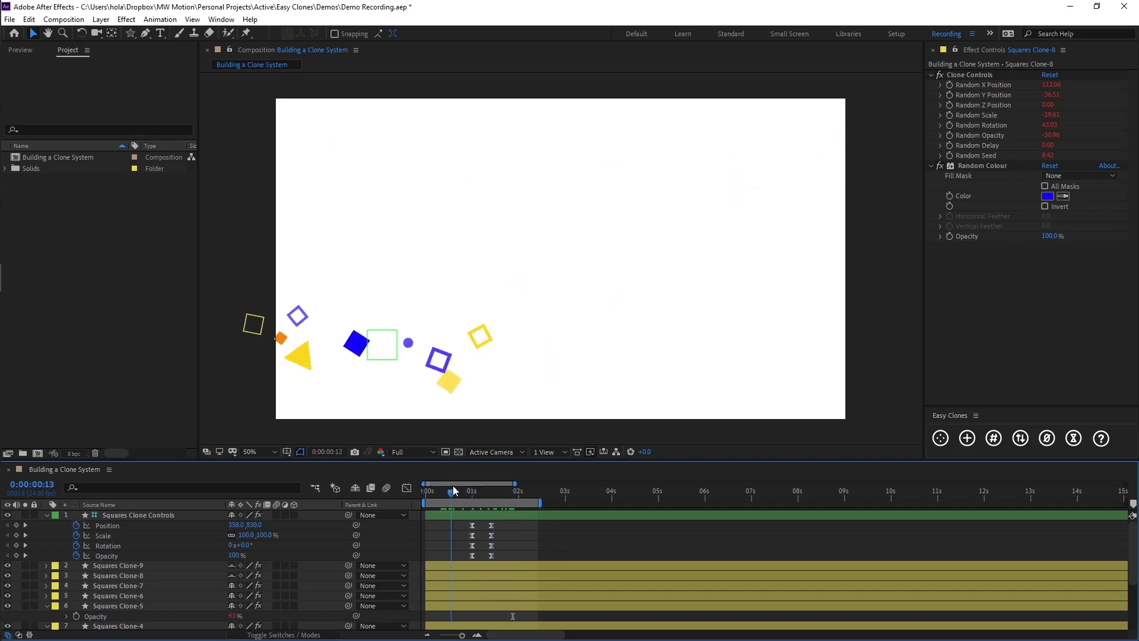
{"action": "left_click", "coordinate": [300, 356]}
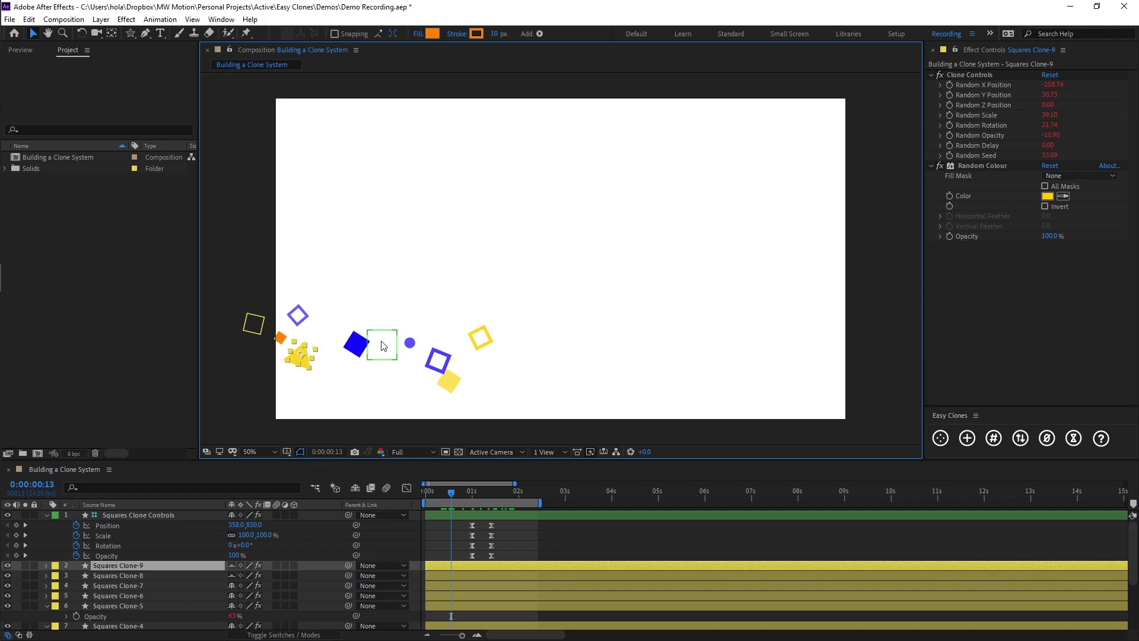
{"action": "left_click", "coordinate": [444, 555]}
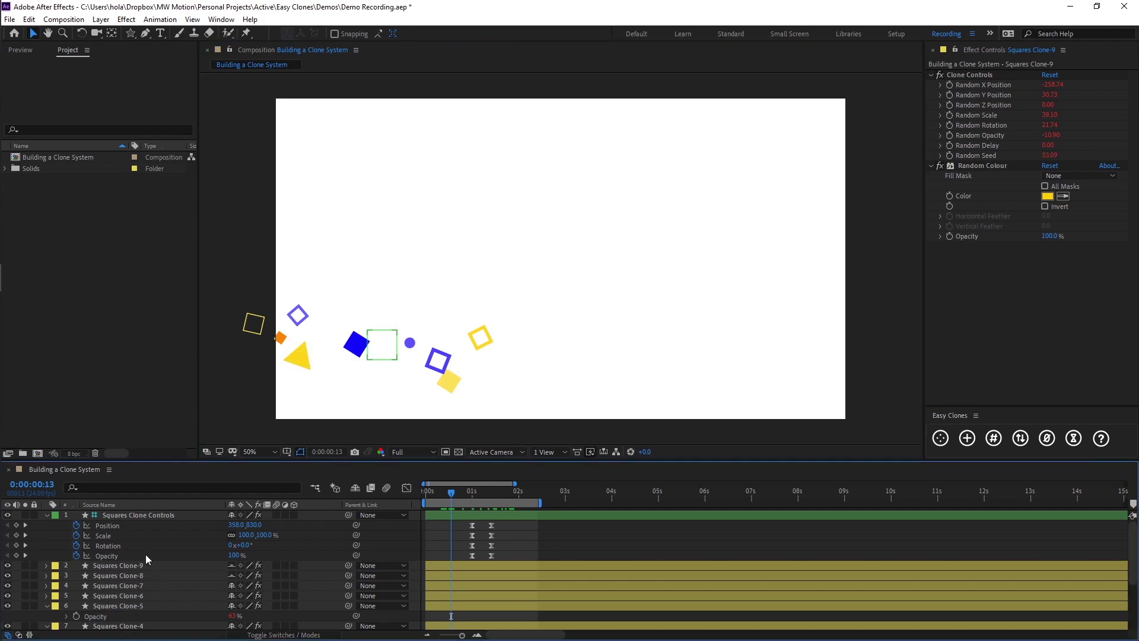
Compare the Clone Controls of Squares Clone-7, Clone-8 and Clone-9, then scrub forward a few frames
{"action": "left_click", "coordinate": [134, 586]}
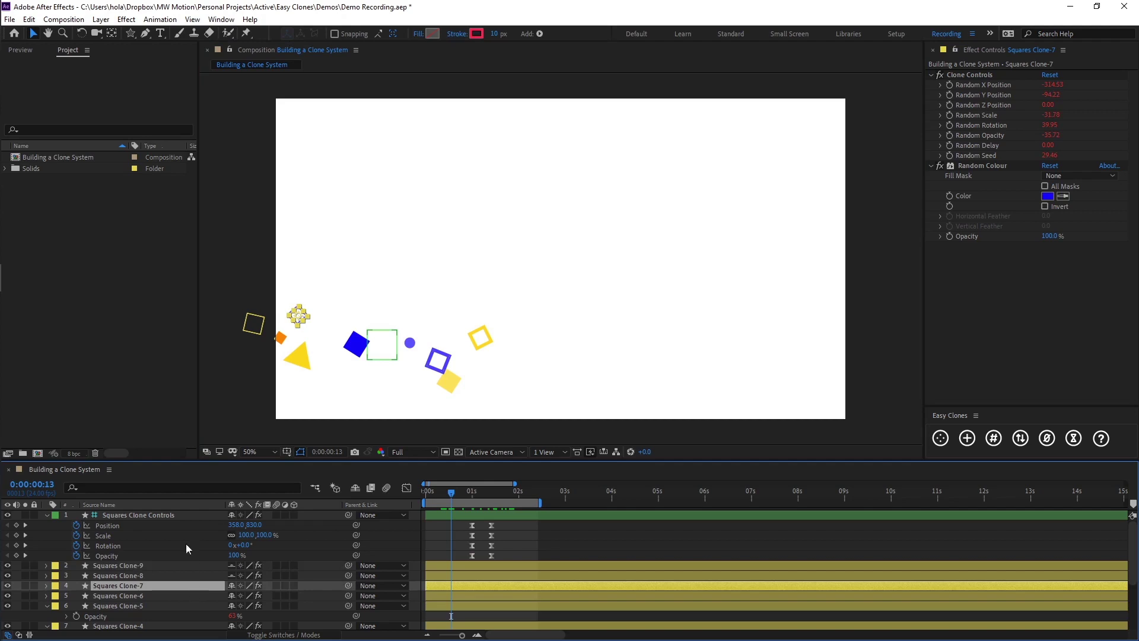
{"action": "left_click", "coordinate": [144, 574]}
{"action": "left_click", "coordinate": [150, 567]}
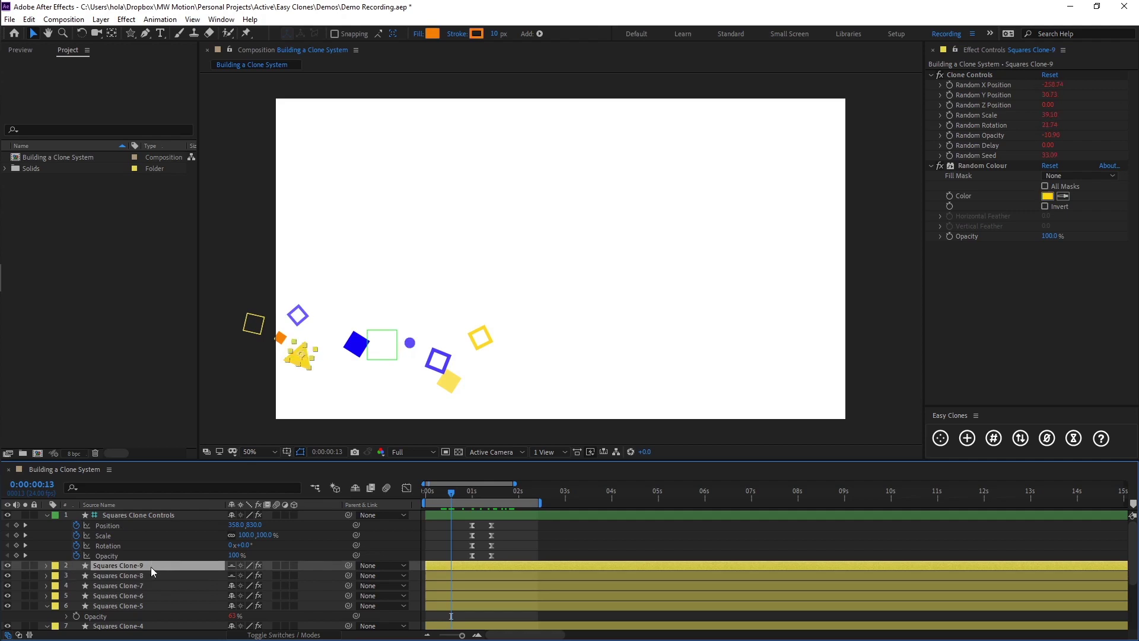
{"action": "left_click", "coordinate": [501, 556]}
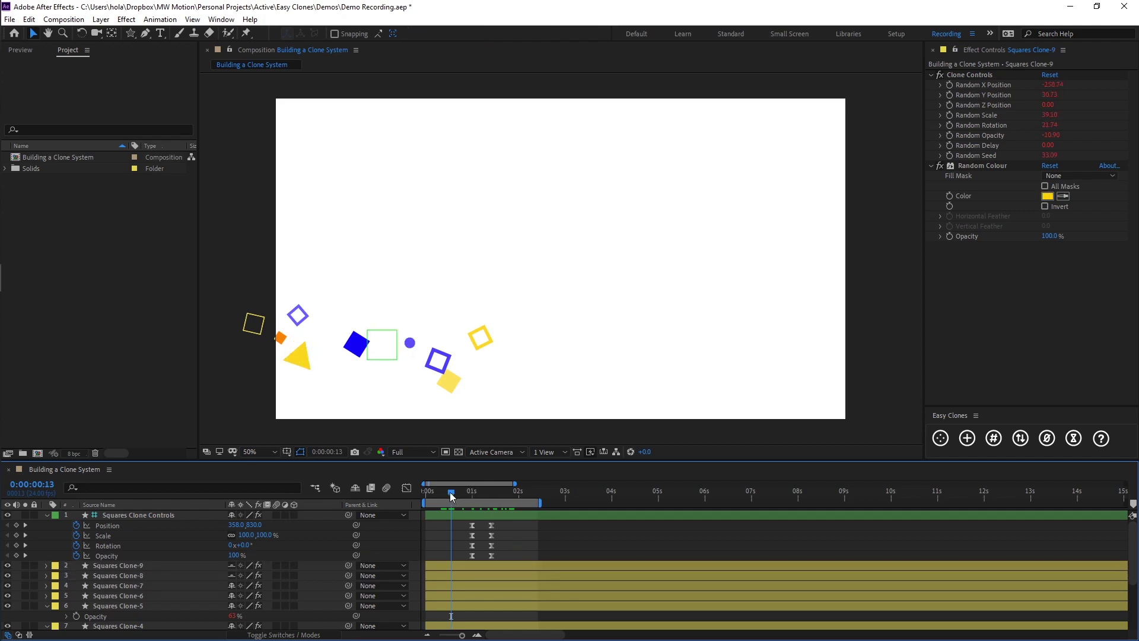
{"action": "left_click_drag", "start_coordinate": [449, 490], "coordinate": [503, 482]}
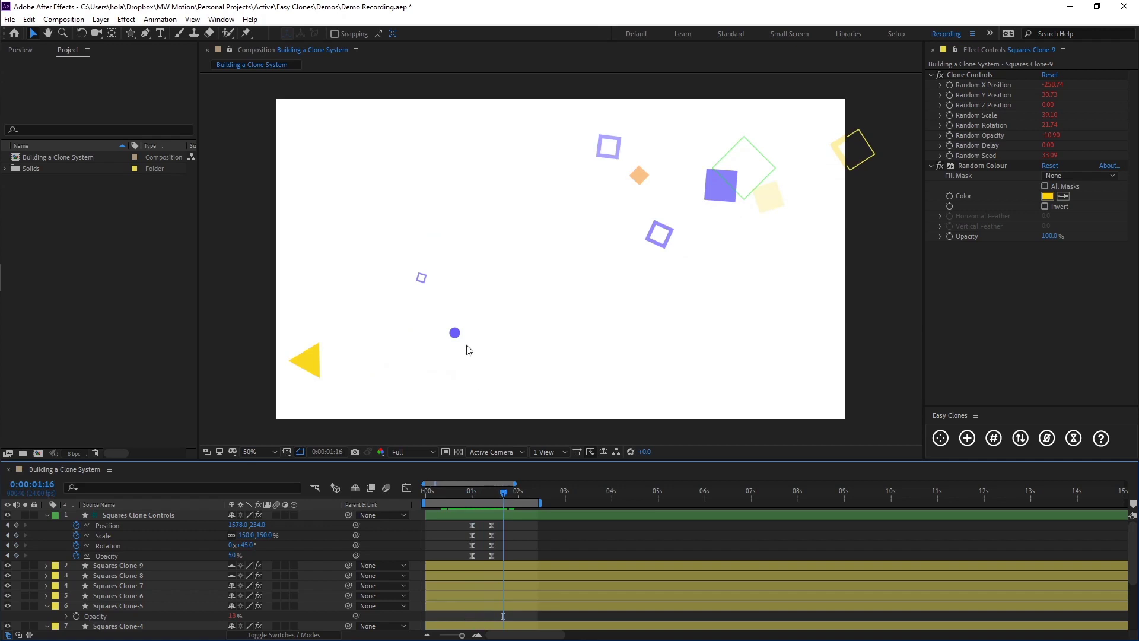
Check the small blue circle clone and step a couple of frames forward
{"action": "left_click", "coordinate": [455, 334]}
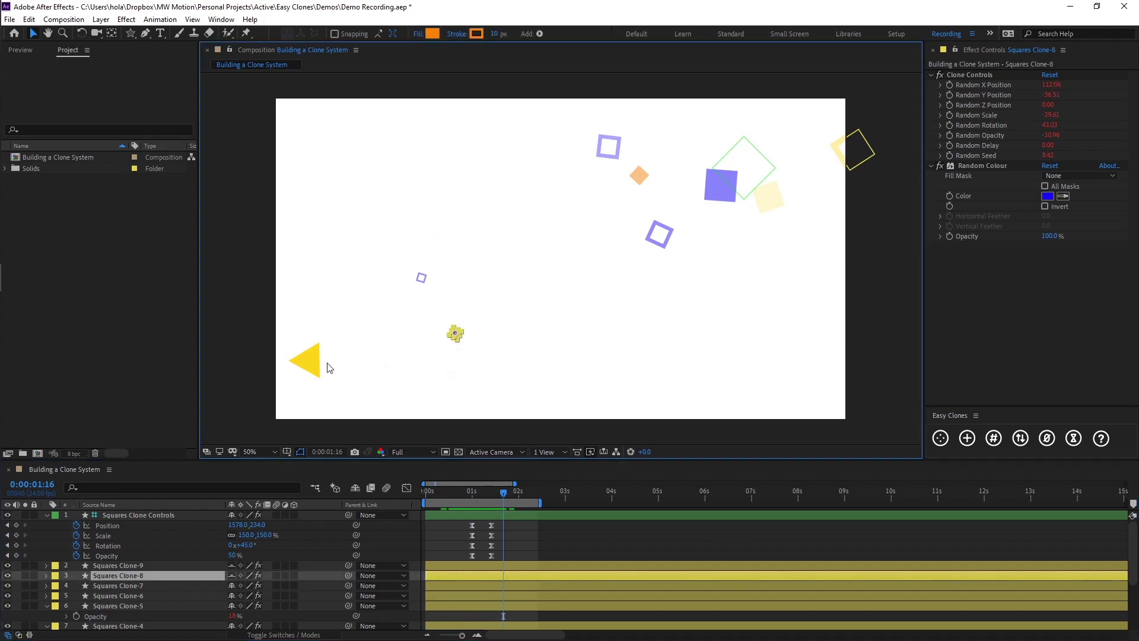
{"action": "left_click", "coordinate": [526, 525]}
{"action": "mouse_move", "coordinate": [503, 489]}
{"action": "left_mouse_down"}
{"action": "mouse_move", "coordinate": [524, 486]}
{"action": "mouse_move", "coordinate": [463, 492]}
{"action": "mouse_move", "coordinate": [517, 483]}
{"action": "mouse_move", "coordinate": [492, 485]}
{"action": "left_mouse_up"}
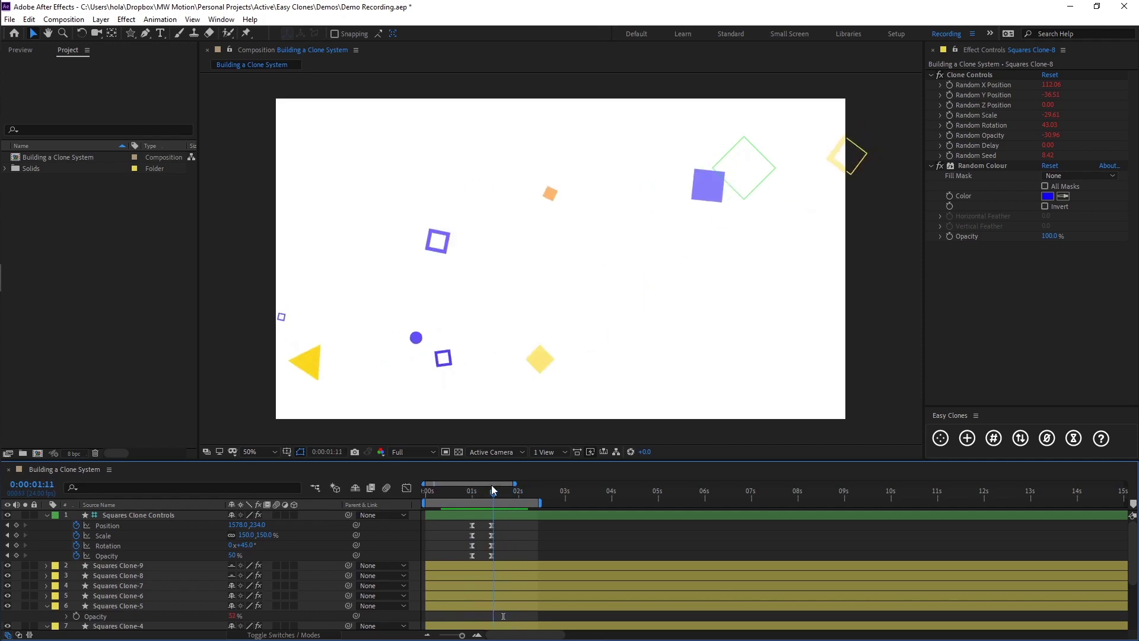
Duplicate Squares Clone-8 and Clone-9 twice, creating Squares Clone-10 through Clone-13
{"action": "left_click", "coordinate": [139, 573]}
{"action": "left_click", "coordinate": [139, 567], "text": "shift"}
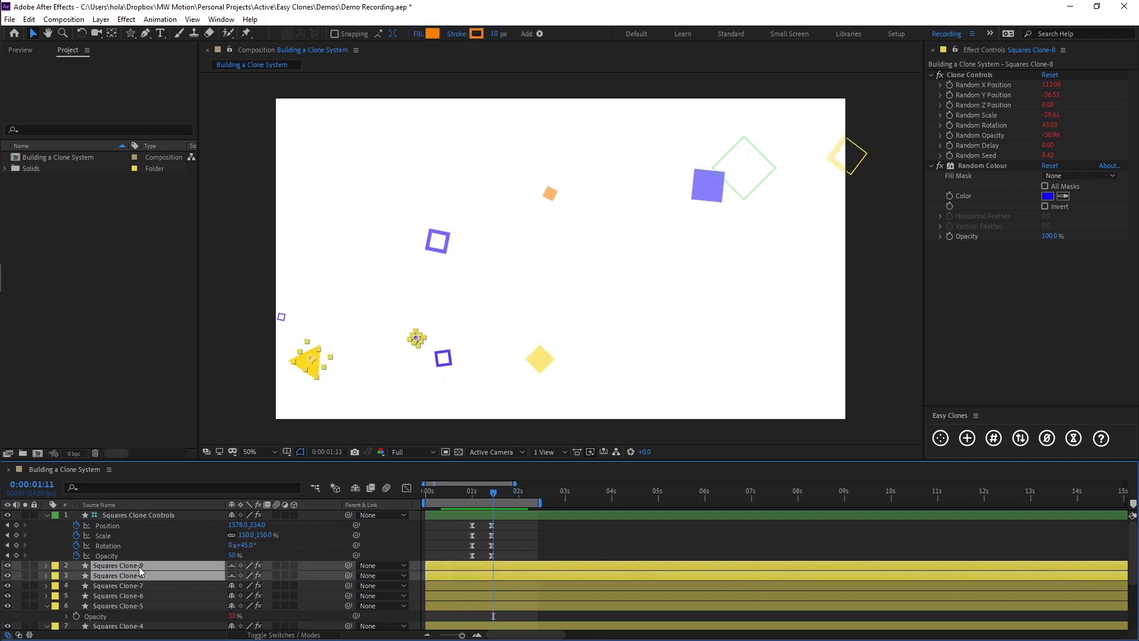
{"action": "key", "text": "ctrl+d"}
{"action": "key", "text": "ctrl+d"}
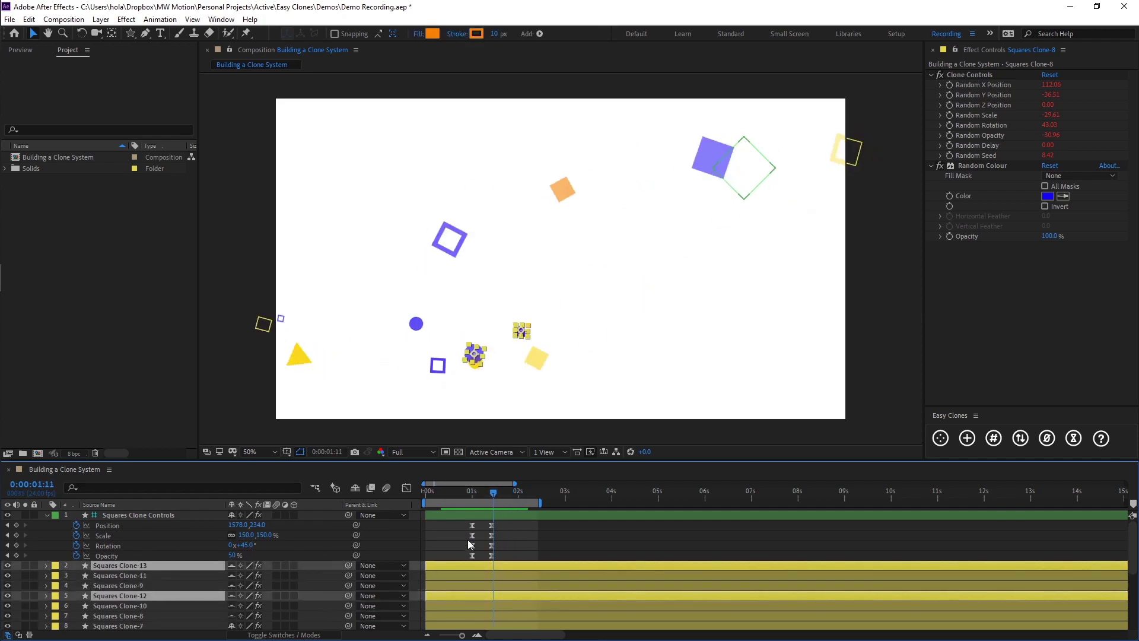
{"action": "left_click", "coordinate": [458, 538]}
{"action": "left_click_drag", "start_coordinate": [436, 494], "coordinate": [455, 490]}
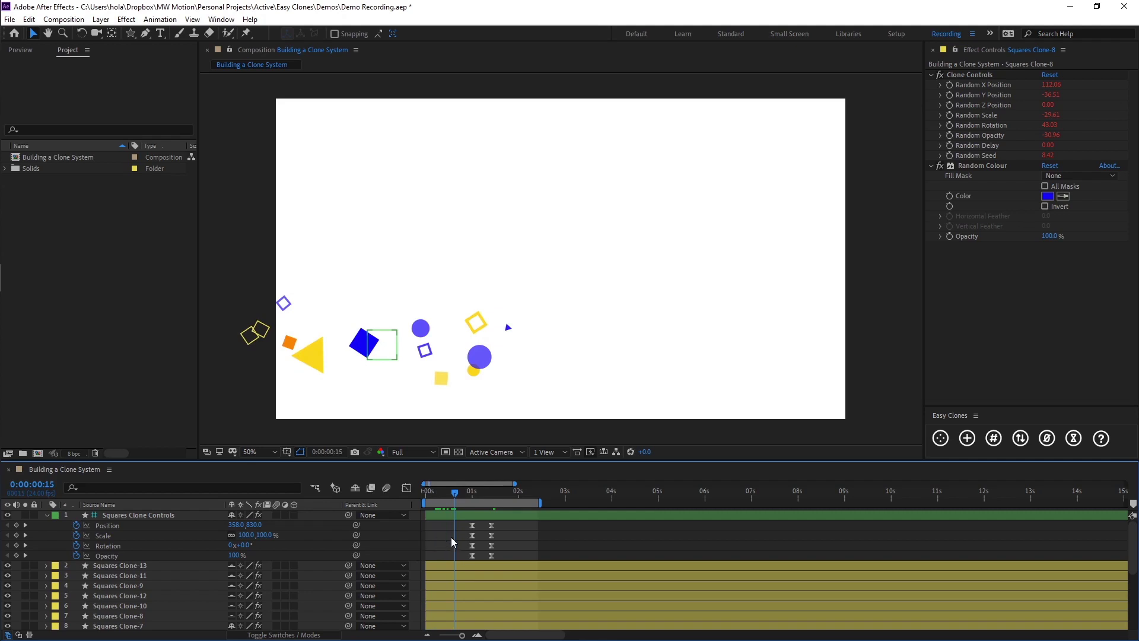
Reveal every layer's keyframed properties to verify the new clones, then collapse them
{"action": "key", "text": "u"}
{"action": "scroll", "coordinate": [452, 537], "scroll_direction": "down", "scroll_amount": 2}
{"action": "scroll", "coordinate": [351, 558], "scroll_direction": "down", "scroll_amount": 3}
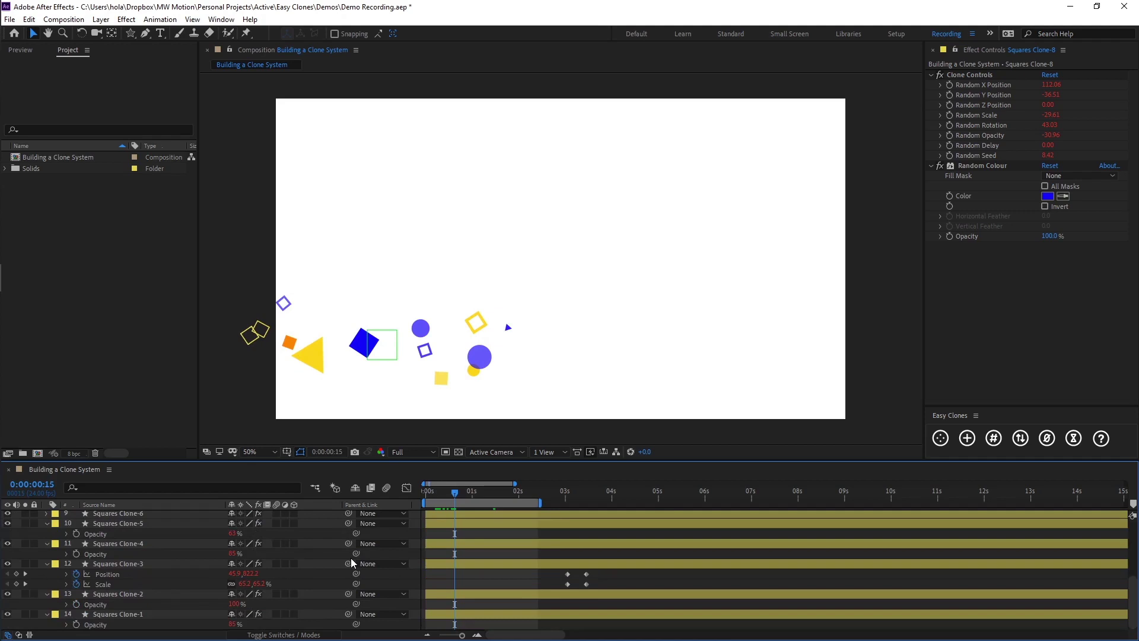
{"action": "key", "text": "u"}
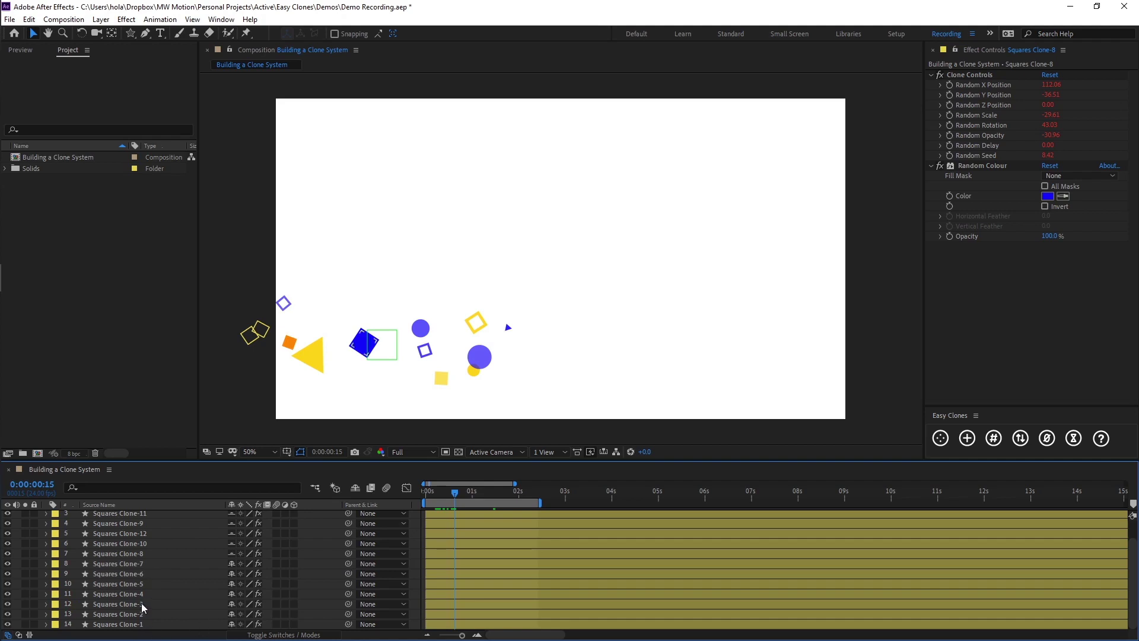
Select Squares Clone-1 through the top clone and run Easy Clones shuffle on them
{"action": "left_click", "coordinate": [131, 627]}
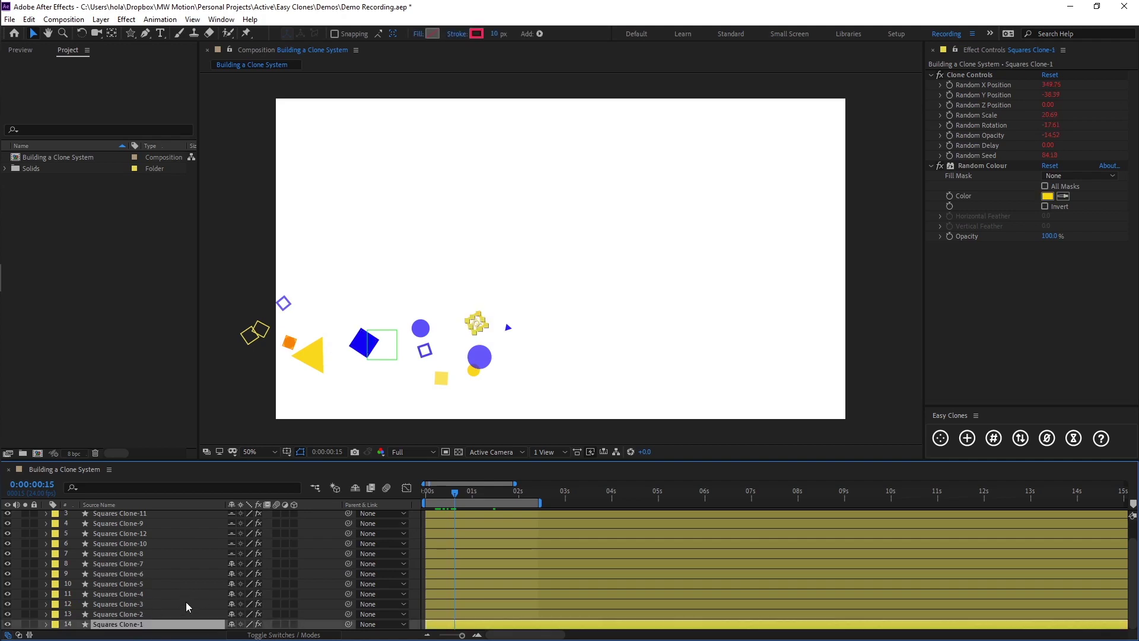
{"action": "scroll", "coordinate": [186, 602], "scroll_direction": "up", "scroll_amount": 1}
{"action": "left_click", "coordinate": [143, 524], "text": "shift"}
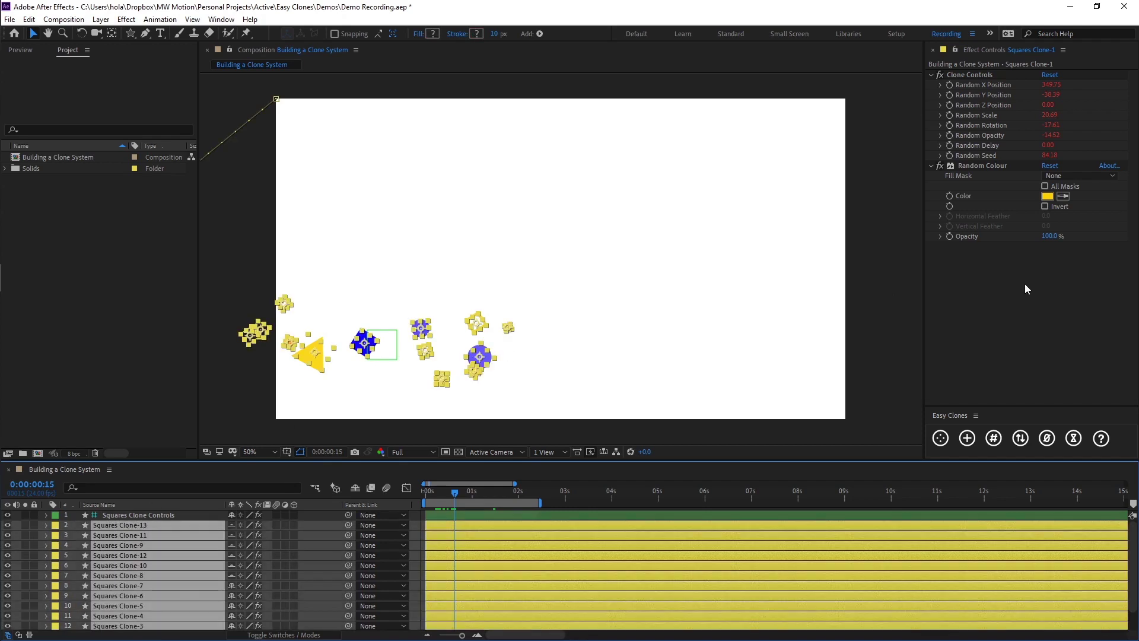
{"action": "left_click", "coordinate": [1020, 439]}
Review the shuffled stack, then reselect all clone layers starting from Squares Clone-11
{"action": "scroll", "coordinate": [296, 553], "scroll_direction": "down", "scroll_amount": 1}
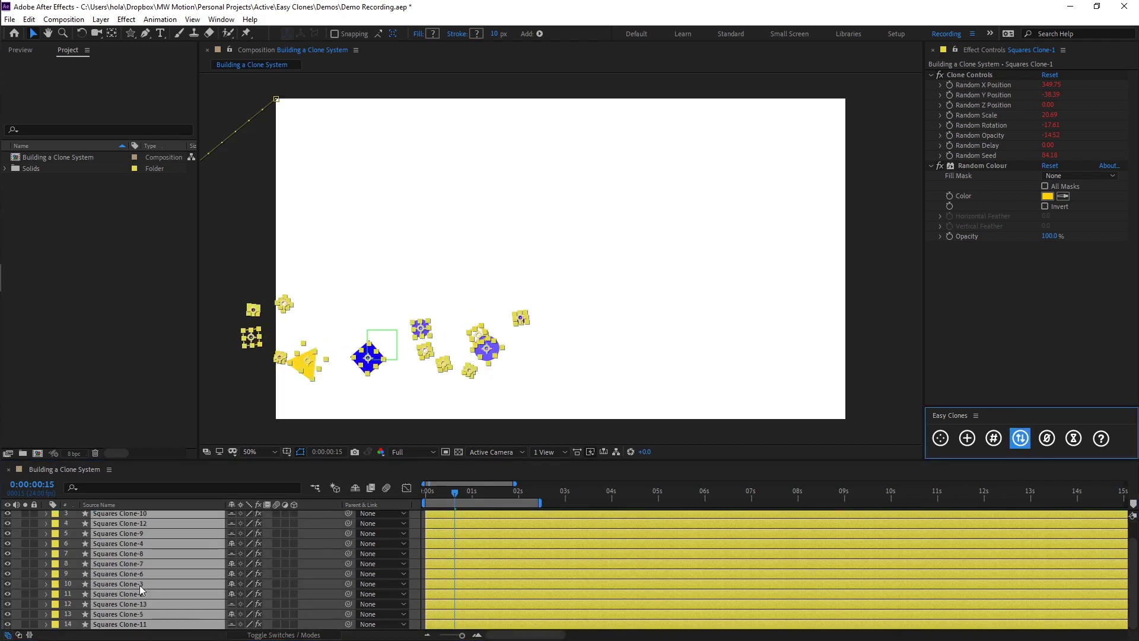
{"action": "scroll", "coordinate": [140, 558], "scroll_direction": "up", "scroll_amount": 1}
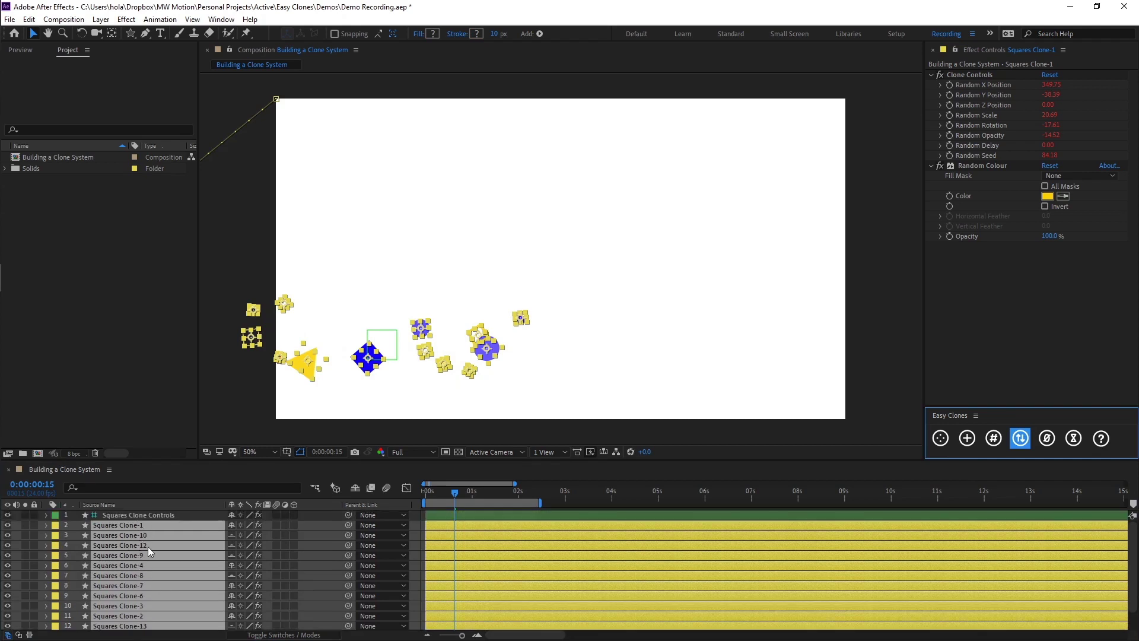
{"action": "scroll", "coordinate": [302, 569], "scroll_direction": "down", "scroll_amount": 1}
{"action": "left_click", "coordinate": [269, 584]}
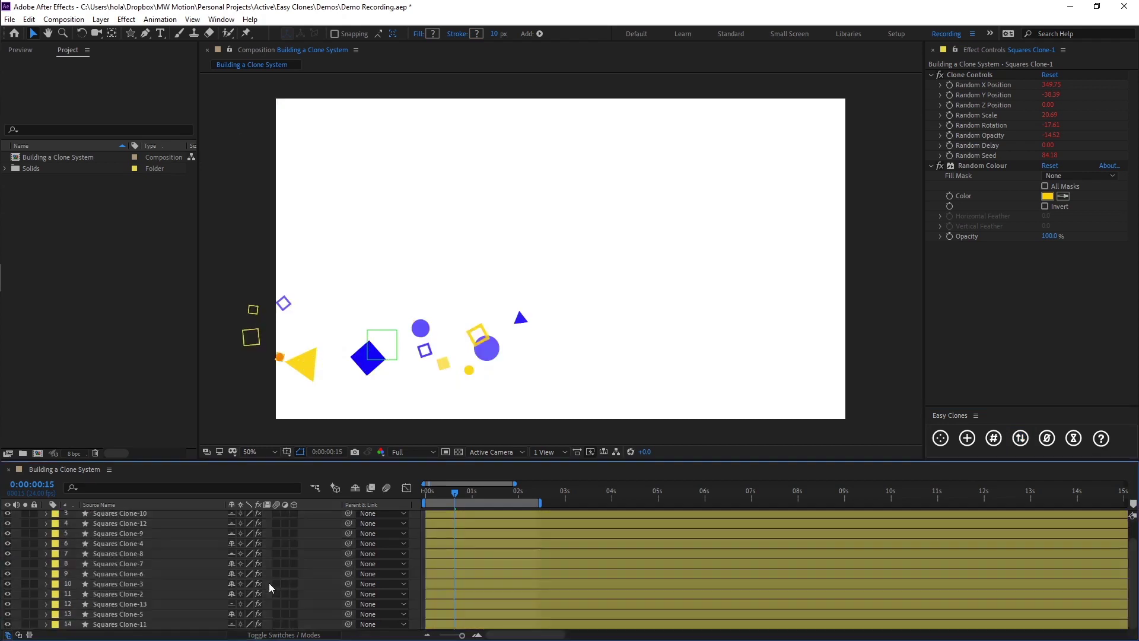
{"action": "left_click", "coordinate": [143, 624]}
{"action": "scroll", "coordinate": [143, 631], "scroll_direction": "up", "scroll_amount": 1}
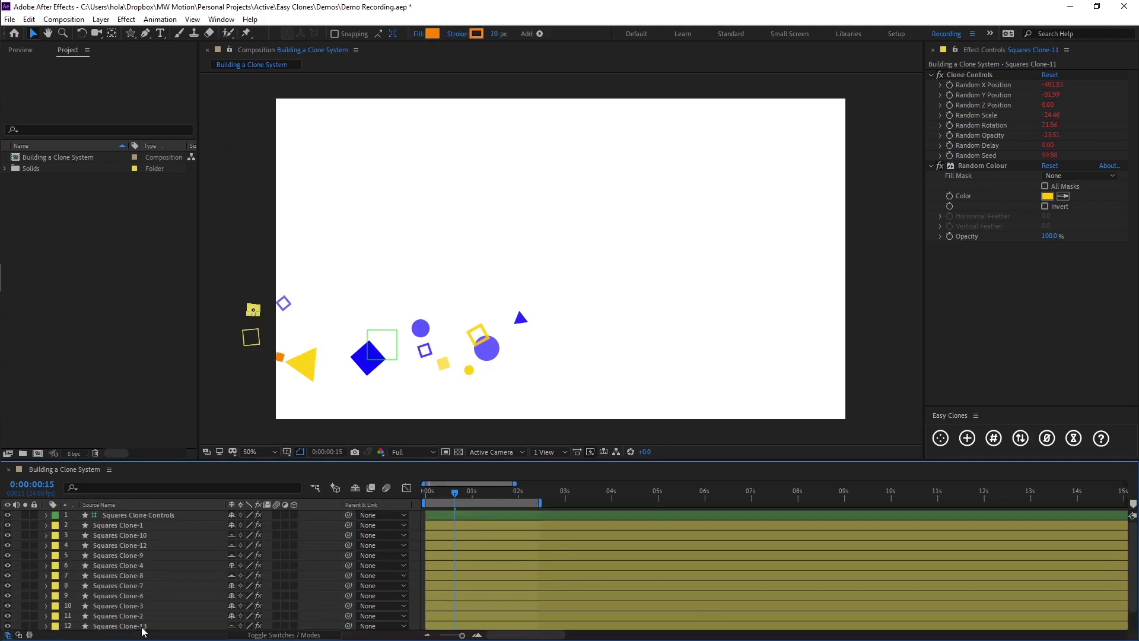
{"action": "left_click", "coordinate": [142, 525], "text": "shift"}
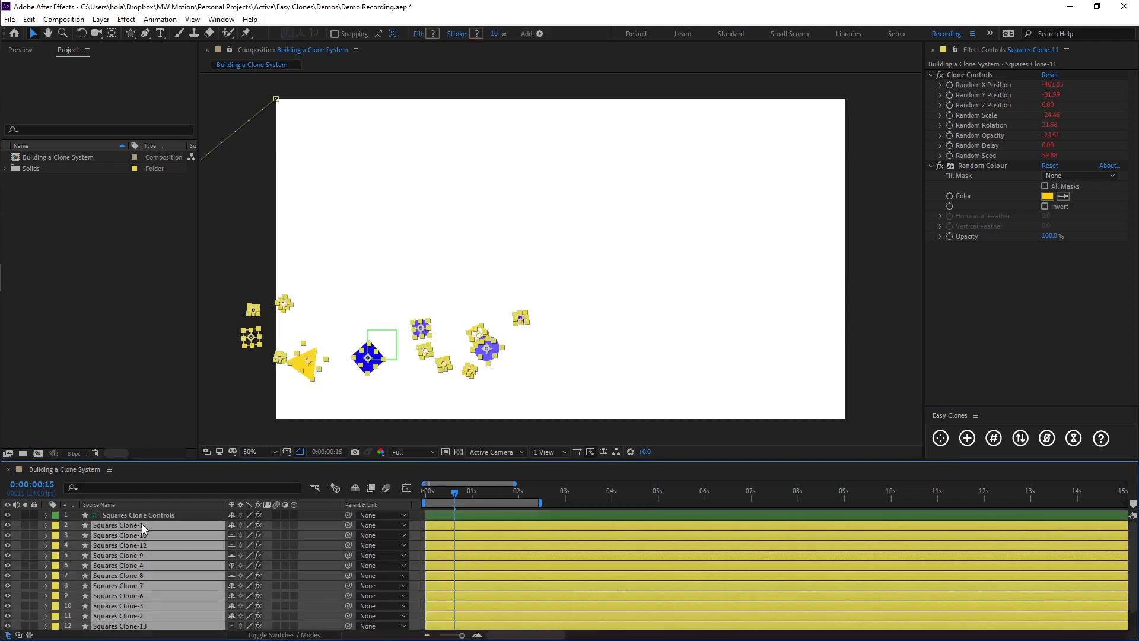
Renumber the selected clone layers with the Easy Clones # button and review the result
{"action": "left_click", "coordinate": [995, 439]}
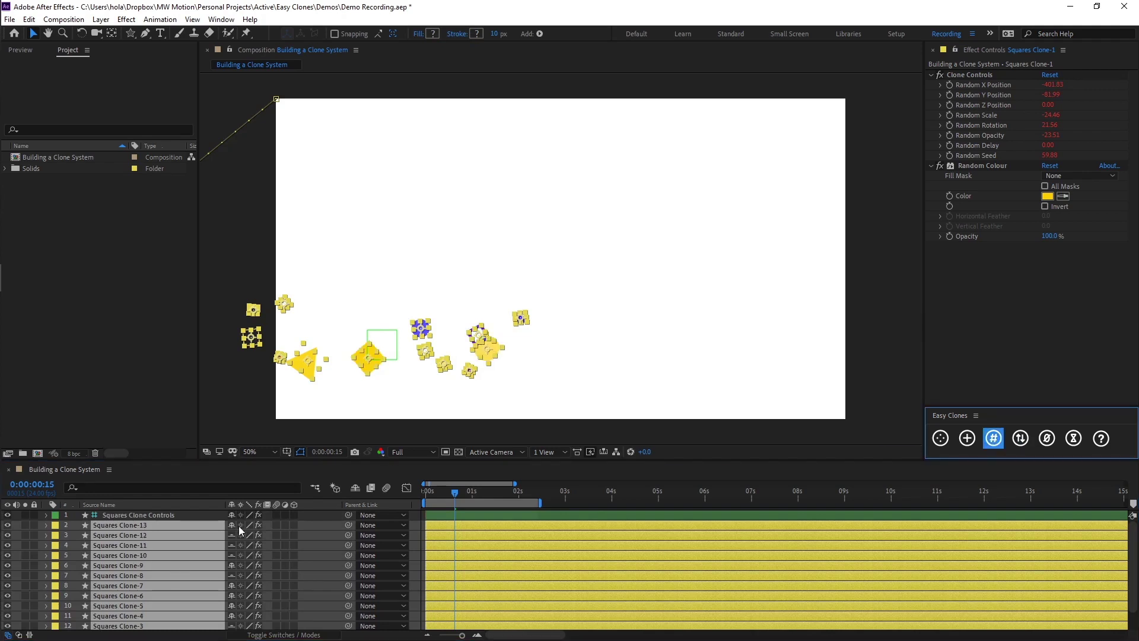
{"action": "scroll", "coordinate": [238, 526], "scroll_direction": "down", "scroll_amount": 1}
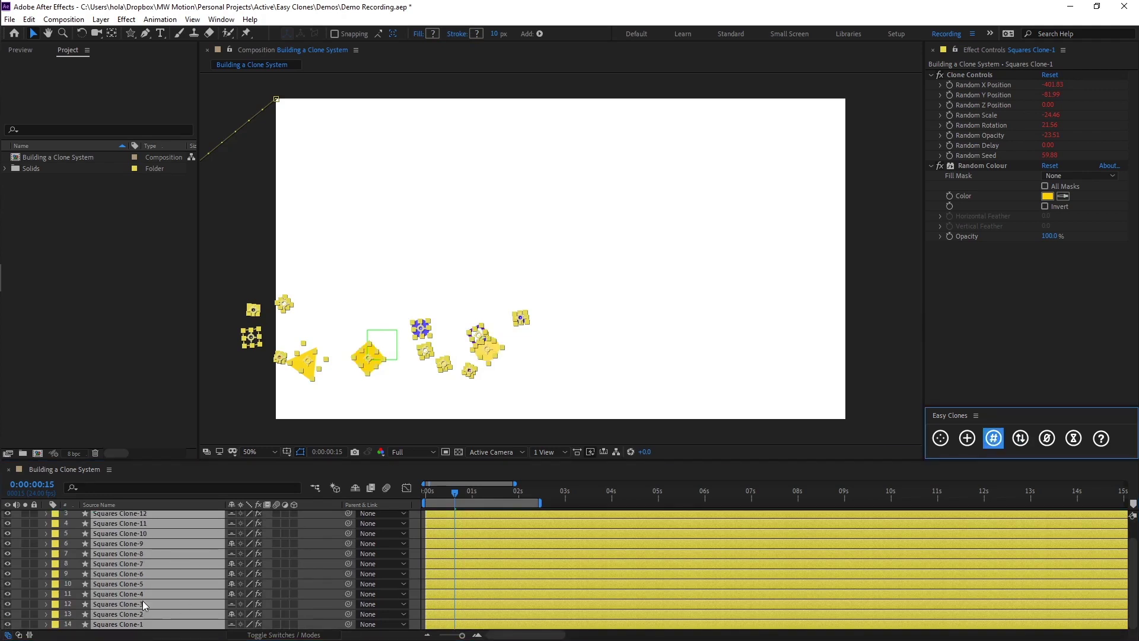
{"action": "scroll", "coordinate": [144, 594], "scroll_direction": "up", "scroll_amount": 2}
{"action": "scroll", "coordinate": [145, 591], "scroll_direction": "down", "scroll_amount": 2}
{"action": "scroll", "coordinate": [147, 617], "scroll_direction": "up", "scroll_amount": 1}
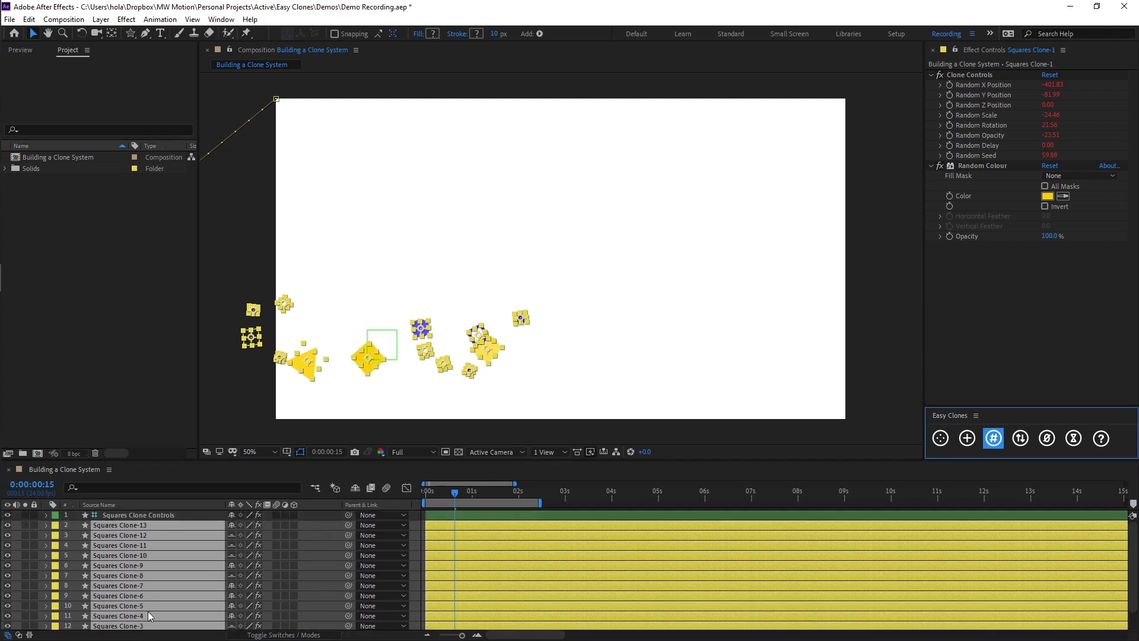
Reselect Squares Clone-13 down through Clone-1 and renumber them in stacking order
{"action": "left_click", "coordinate": [163, 525]}
{"action": "scroll", "coordinate": [169, 526], "scroll_direction": "down", "scroll_amount": 1}
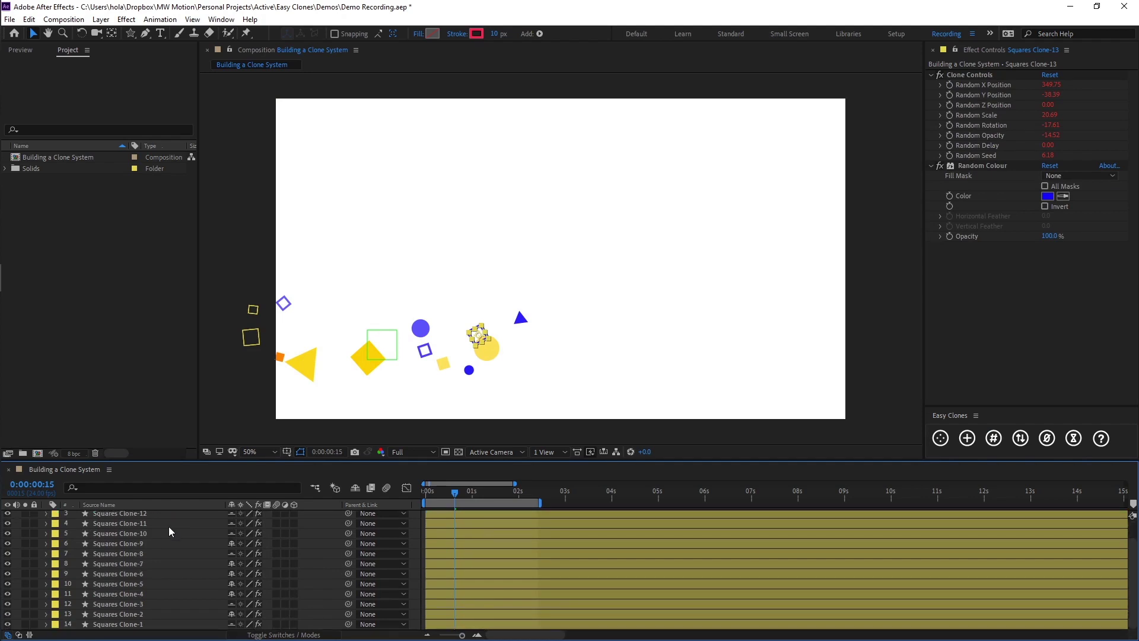
{"action": "left_click", "coordinate": [147, 624], "text": "shift"}
{"action": "left_click", "coordinate": [995, 439]}
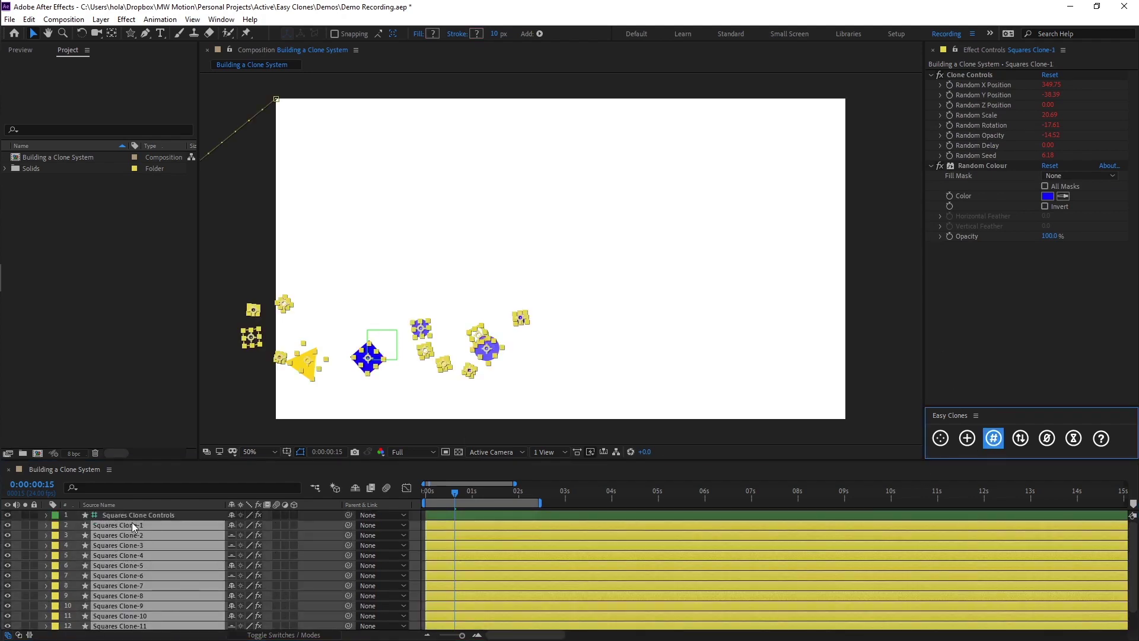
{"action": "scroll", "coordinate": [148, 588], "scroll_direction": "down", "scroll_amount": 1}
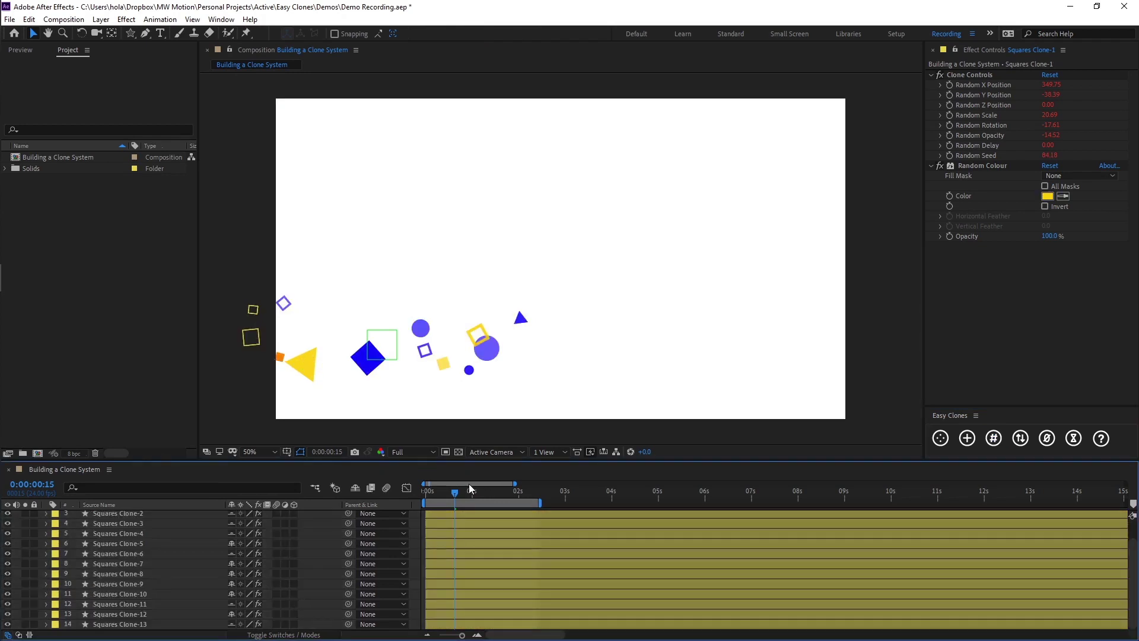
{"action": "left_click", "coordinate": [142, 595]}
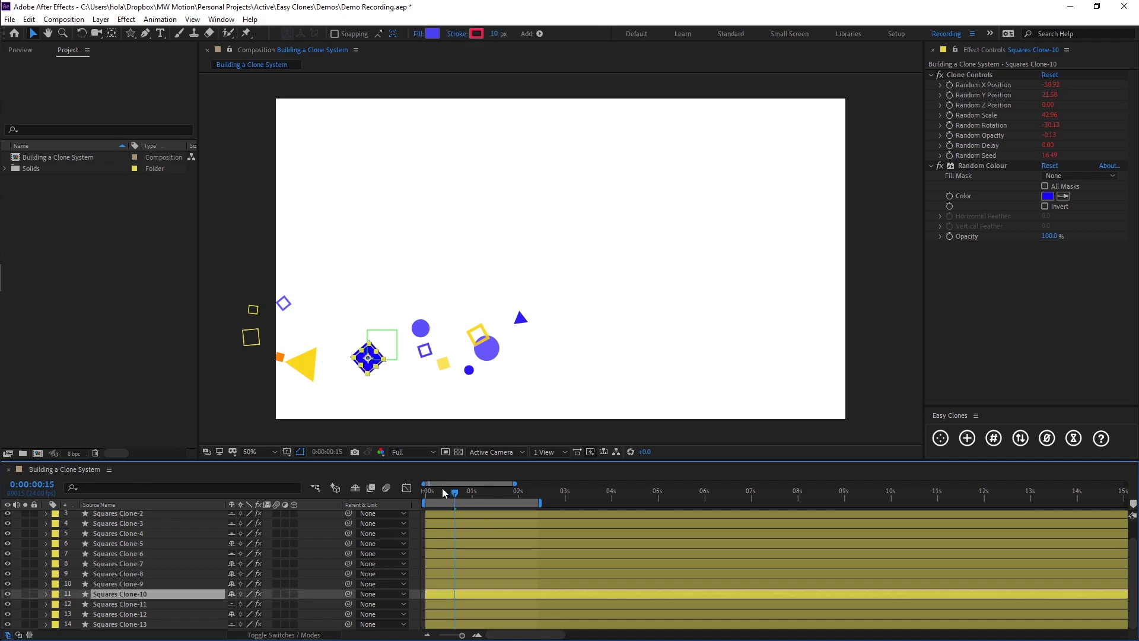
Preview the shuffled clone animation from the start
{"action": "left_click_drag", "start_coordinate": [443, 488], "coordinate": [422, 486]}
{"action": "key", "text": "space"}
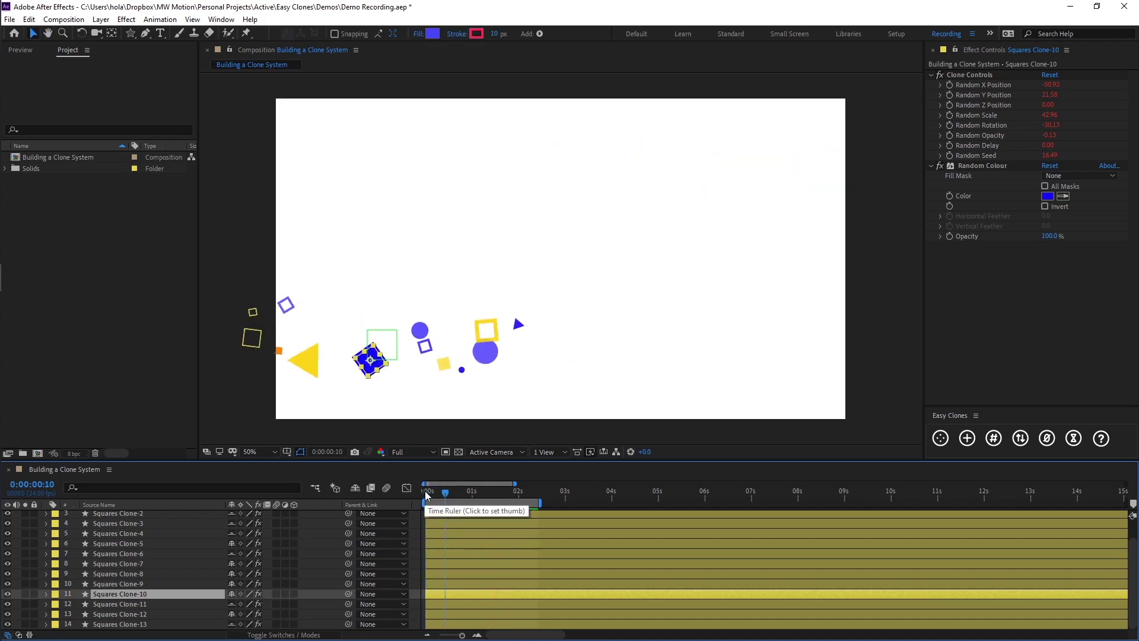
{"action": "key", "text": "space"}
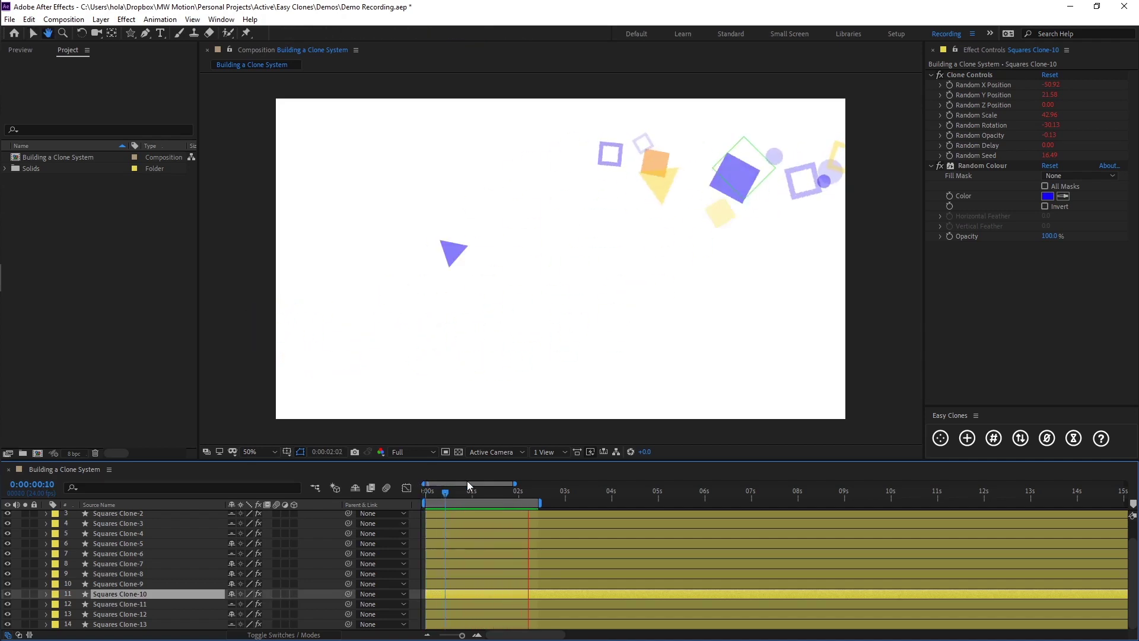
{"action": "mouse_move", "coordinate": [464, 489]}
{"action": "left_mouse_down"}
{"action": "mouse_move", "coordinate": [433, 491]}
{"action": "mouse_move", "coordinate": [489, 478]}
{"action": "mouse_move", "coordinate": [531, 491]}
{"action": "mouse_move", "coordinate": [479, 492]}
{"action": "mouse_move", "coordinate": [464, 507]}
{"action": "left_mouse_up"}
Extend the work area to about 4 seconds and preview the longer animation
{"action": "key", "text": "F2"}
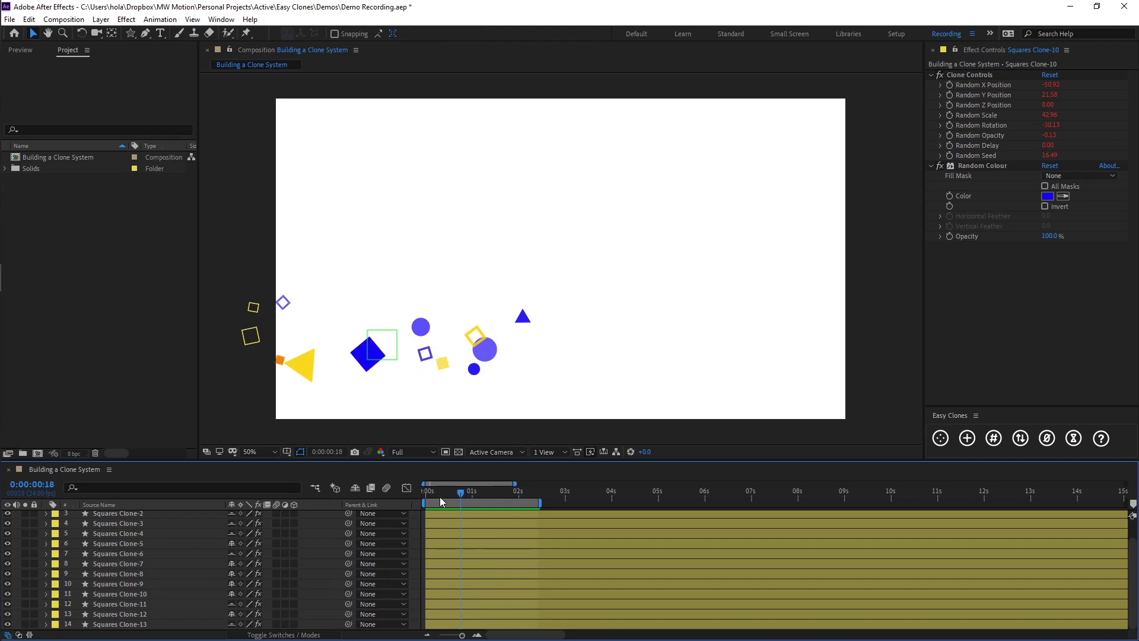
{"action": "left_click_drag", "start_coordinate": [540, 503], "coordinate": [630, 504]}
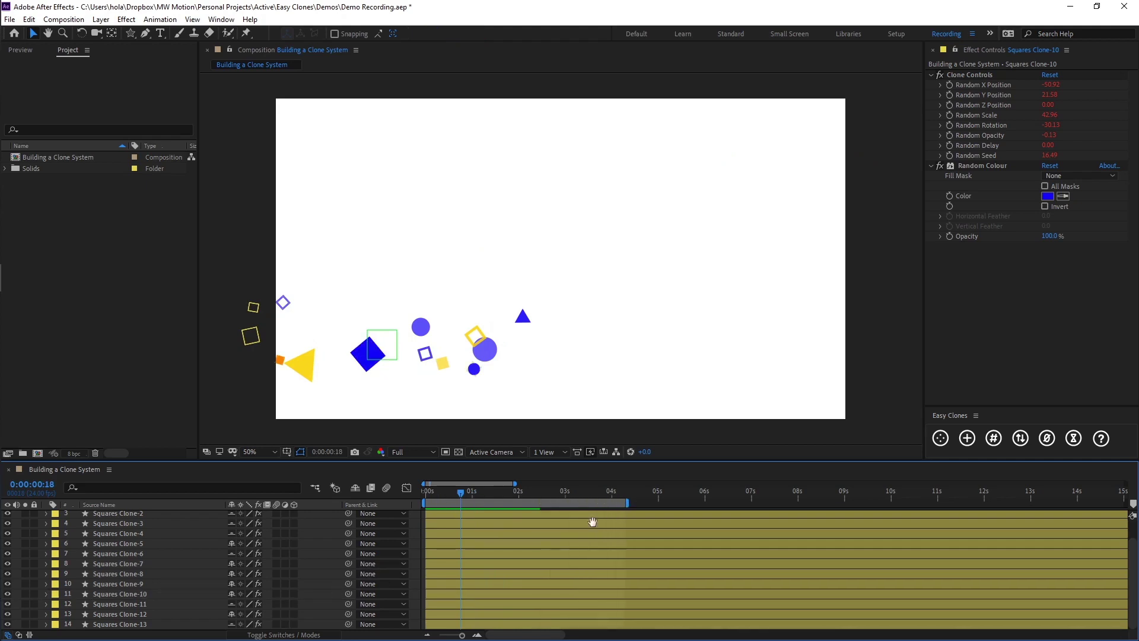
{"action": "key", "text": "space"}
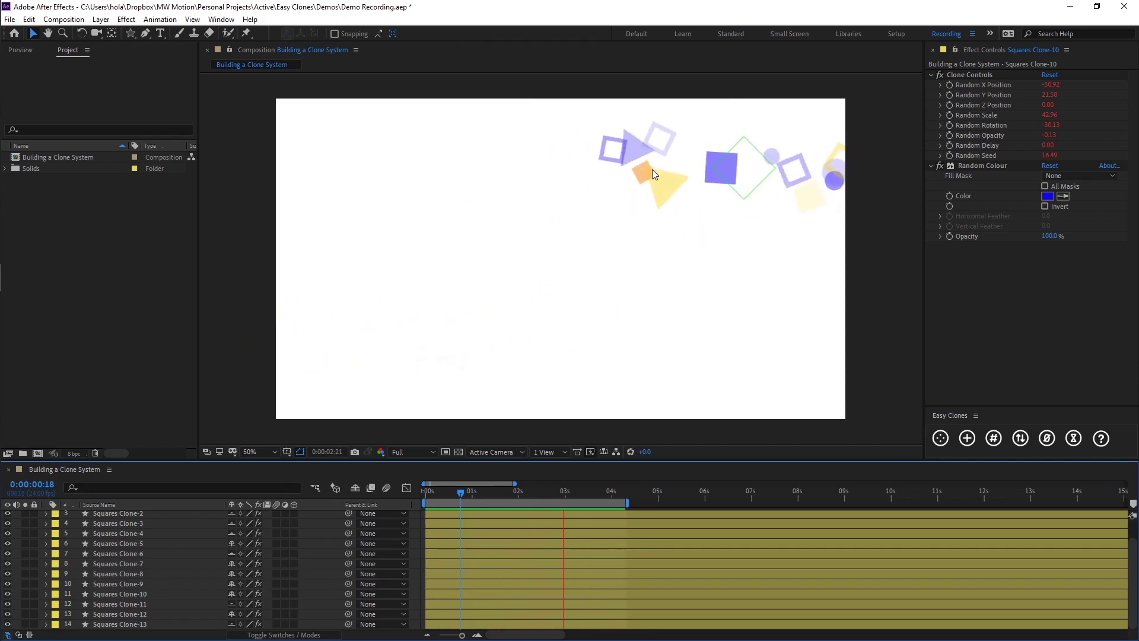
{"action": "key", "text": "space"}
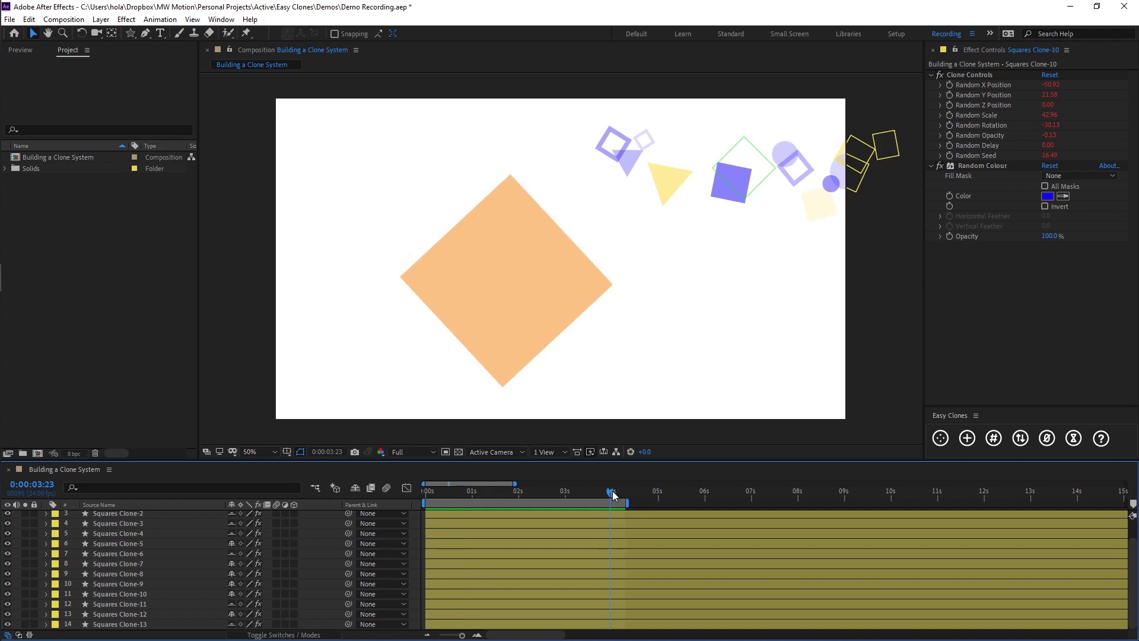
Reveal Squares Clone-9's Position and Scale keyframes, preview, and scrub to 0:00:03:11
{"action": "left_click", "coordinate": [524, 274]}
{"action": "scroll", "coordinate": [567, 550], "scroll_direction": "up", "scroll_amount": 2}
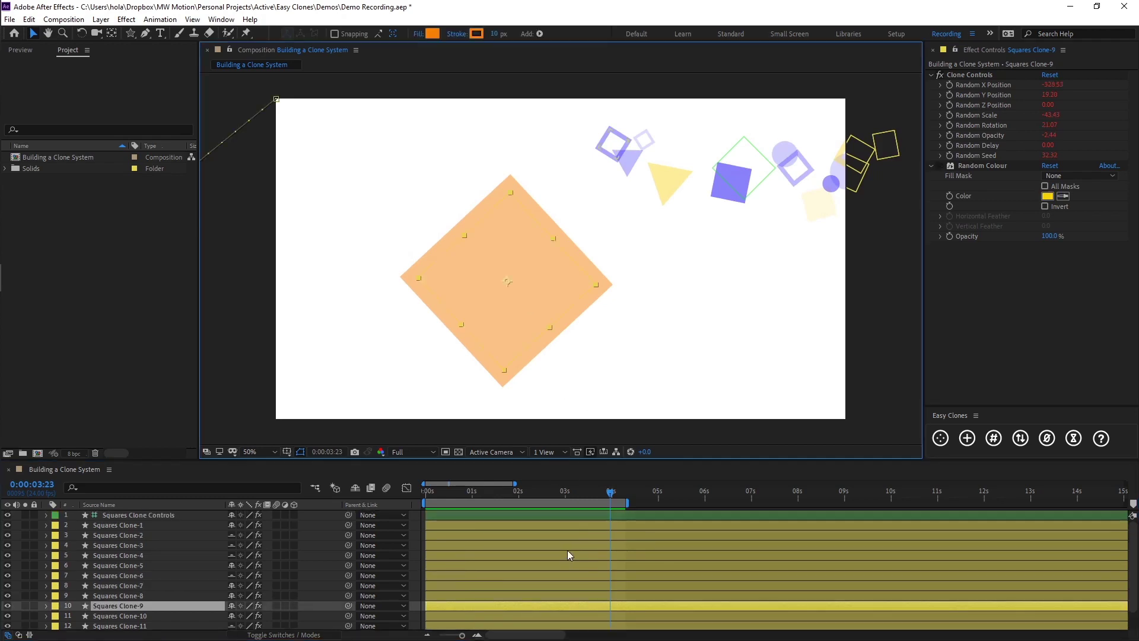
{"action": "key", "text": "u"}
{"action": "left_click", "coordinate": [633, 593]}
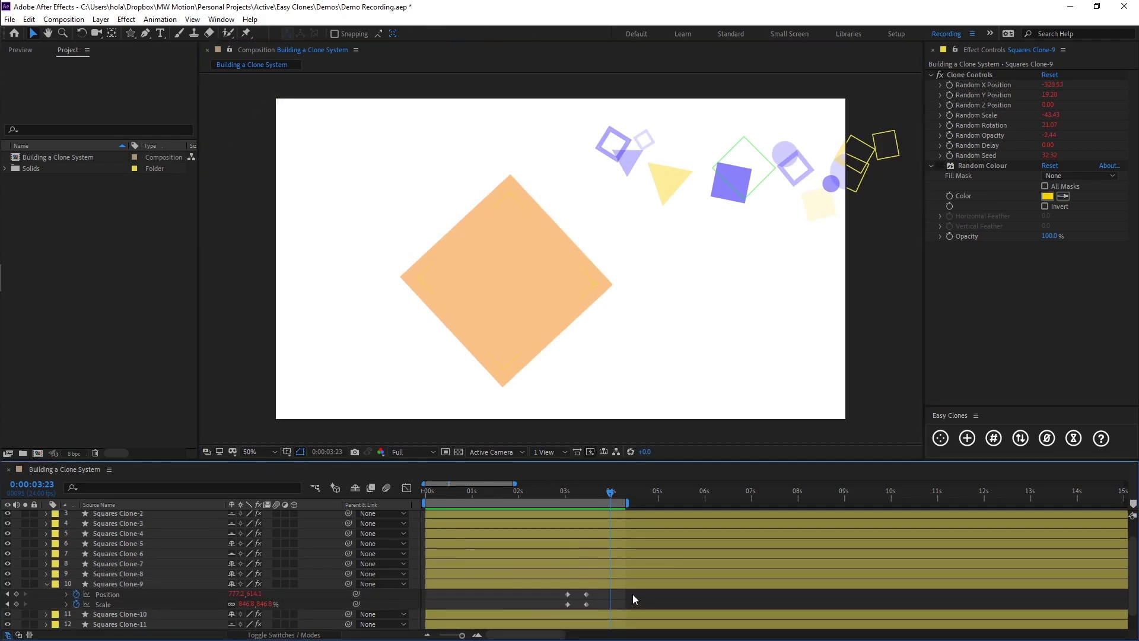
{"action": "key", "text": "space"}
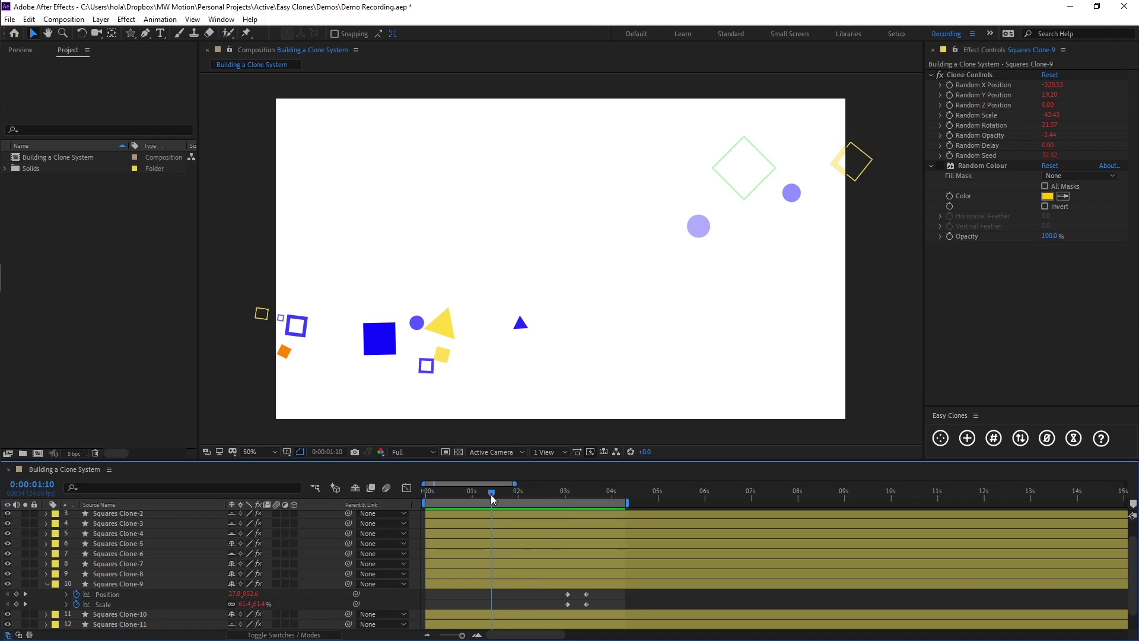
{"action": "left_click_drag", "start_coordinate": [491, 497], "coordinate": [592, 494]}
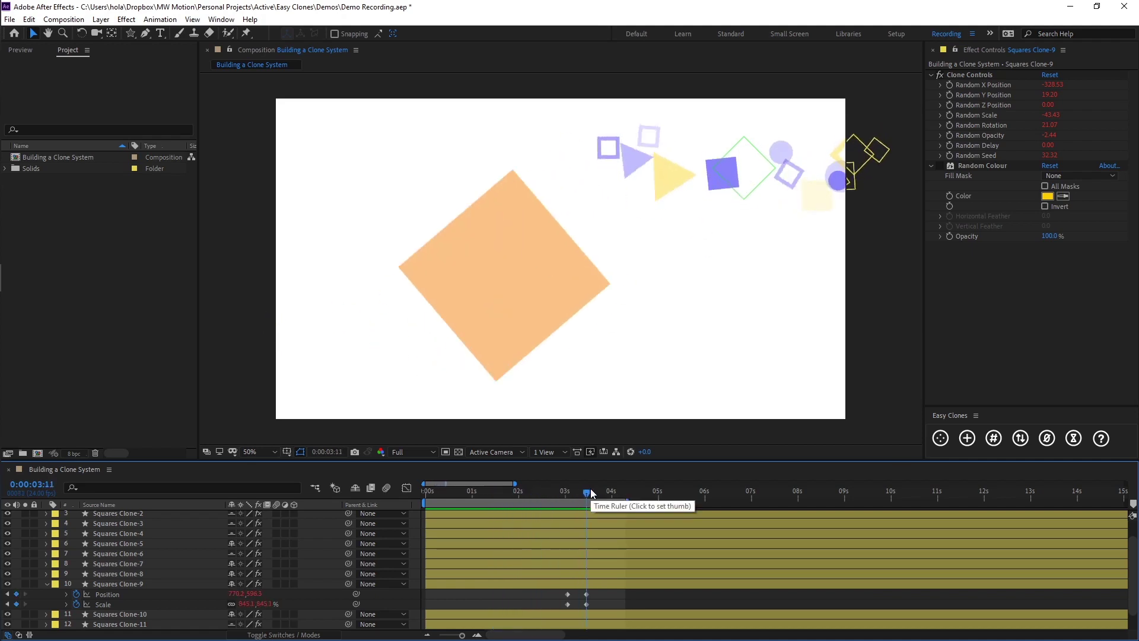